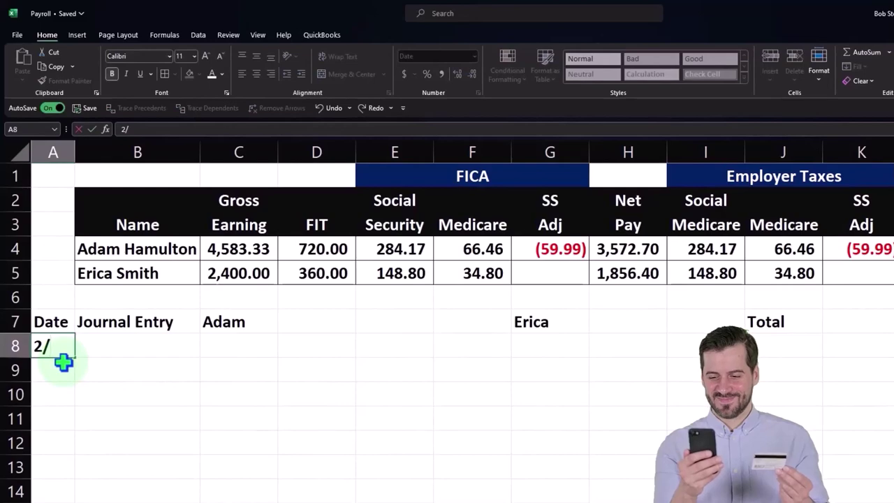
Step: Correct the date in A8 to 1/31/2023 and widen column A so it shows in full
key("BackSpace")
key("BackSpace")
type("1")
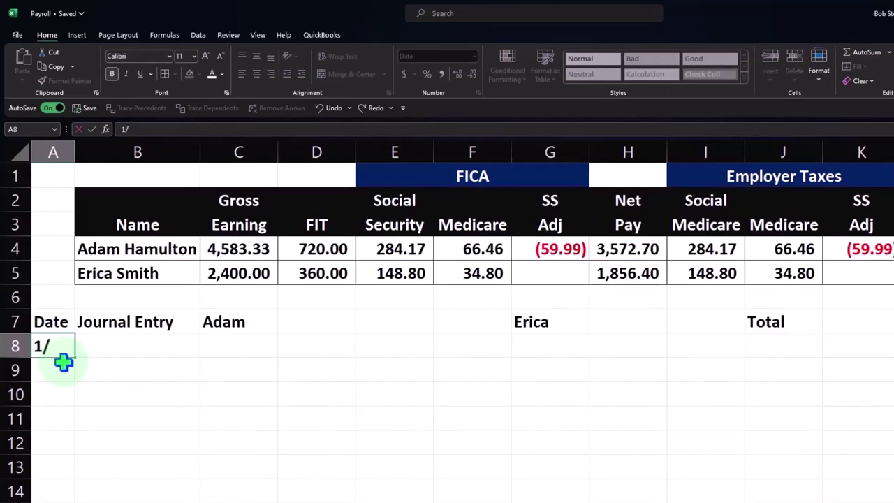
type("/31/2023")
key("Return")
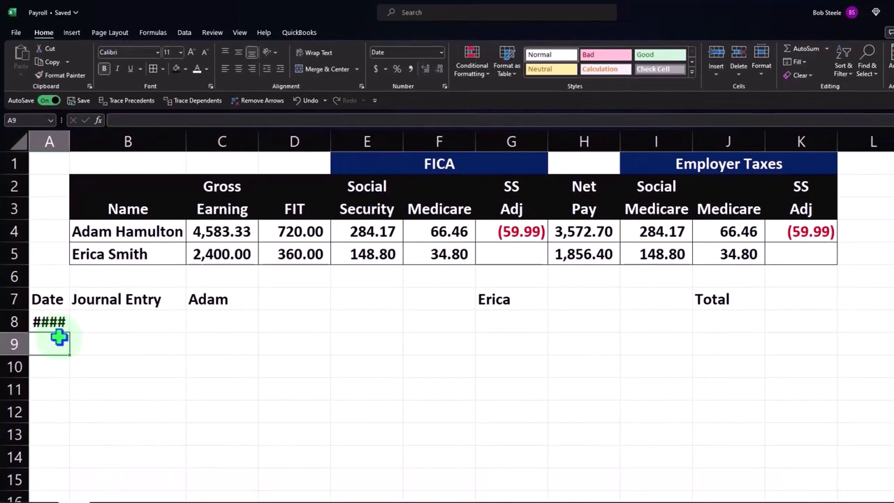
key("Up")
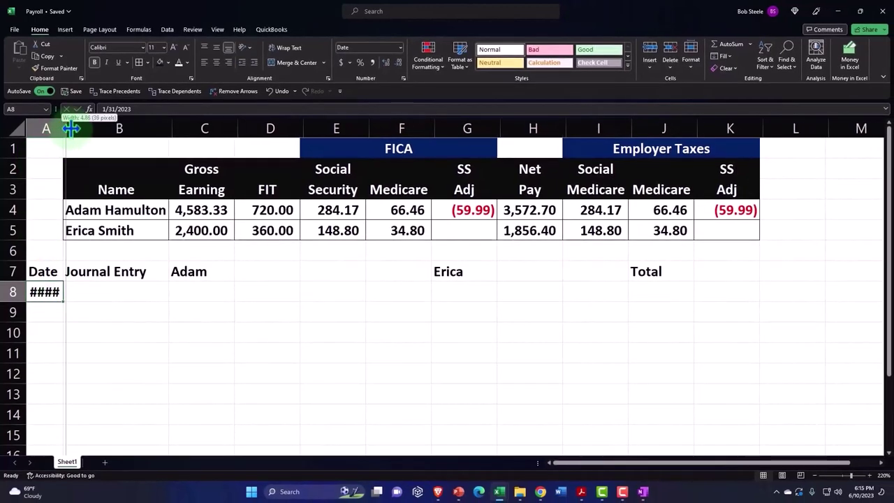
left_click_drag(63, 128, 105, 126)
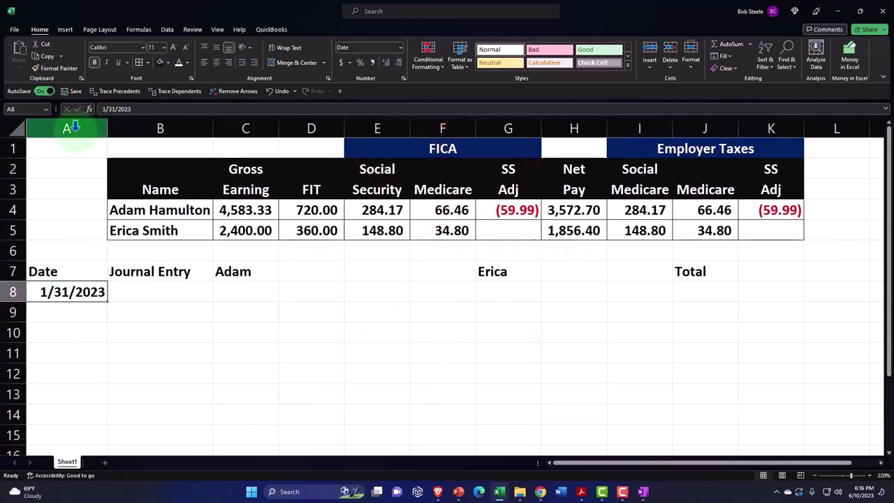
mouse_move(108, 127)
left_mouse_down()
mouse_move(94, 128)
mouse_move(106, 134)
left_mouse_up()
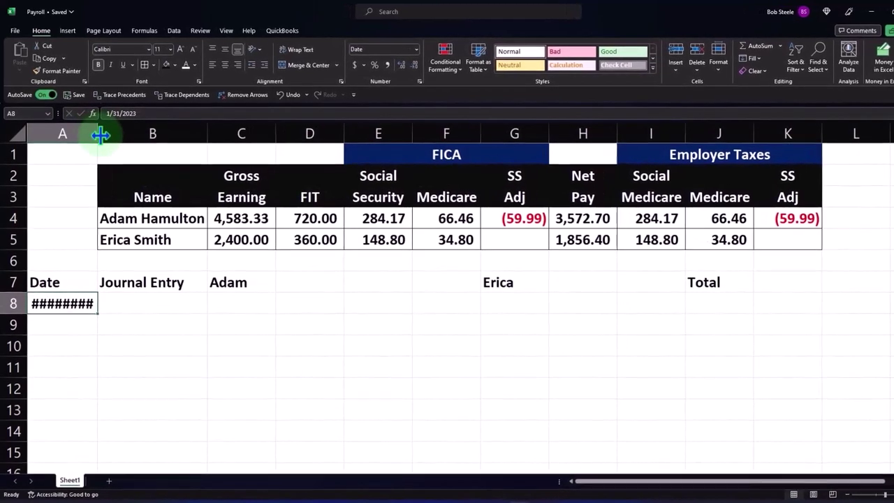
Step: Give headers A7:K7 a black fill with white text and centre the Journal Entry header
left_click(152, 309)
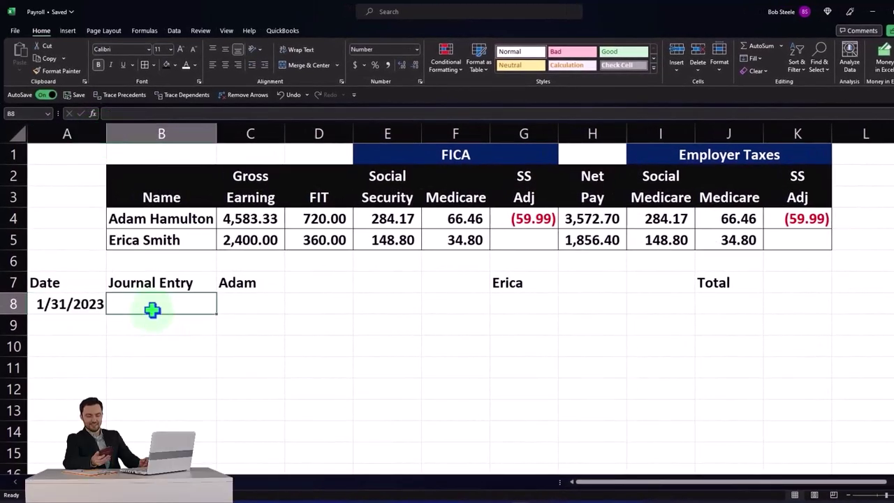
left_click_drag(88, 285, 780, 287)
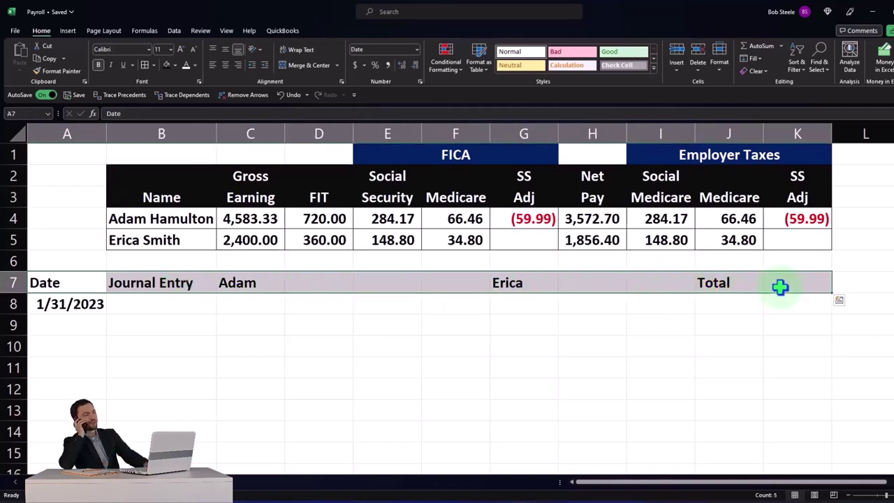
left_click(166, 66)
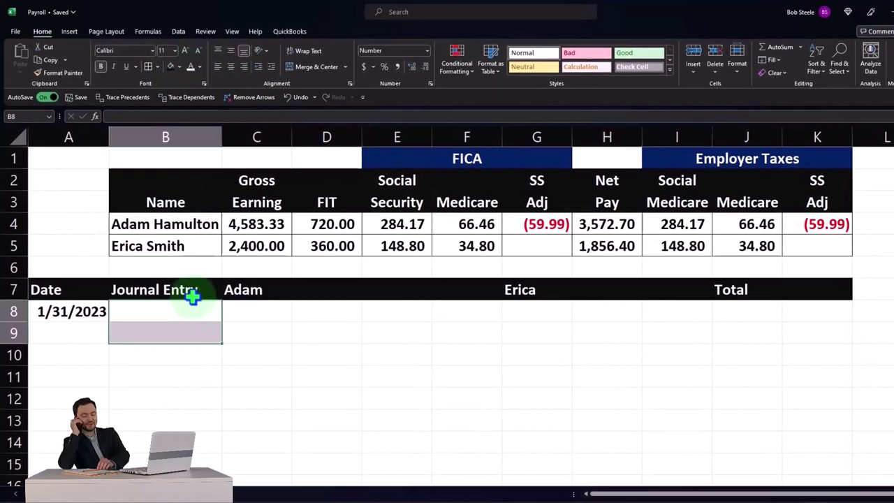
left_click(184, 282)
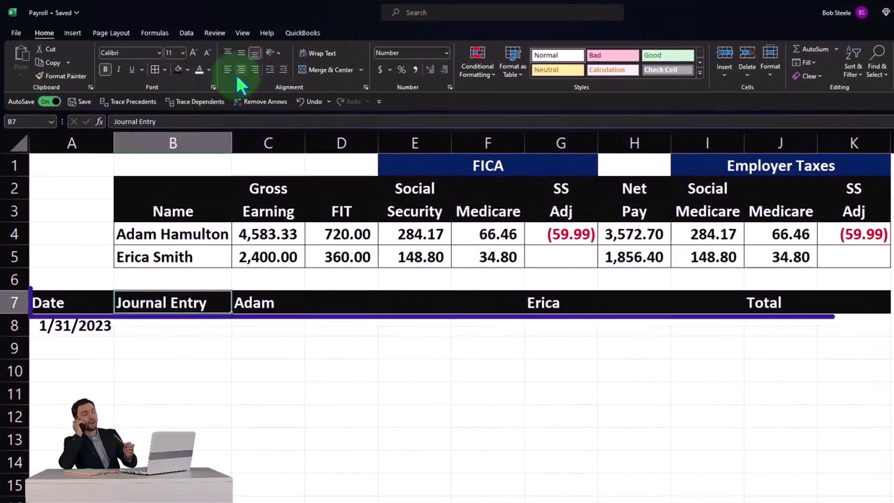
left_click(238, 69)
left_click_drag(279, 302, 324, 299)
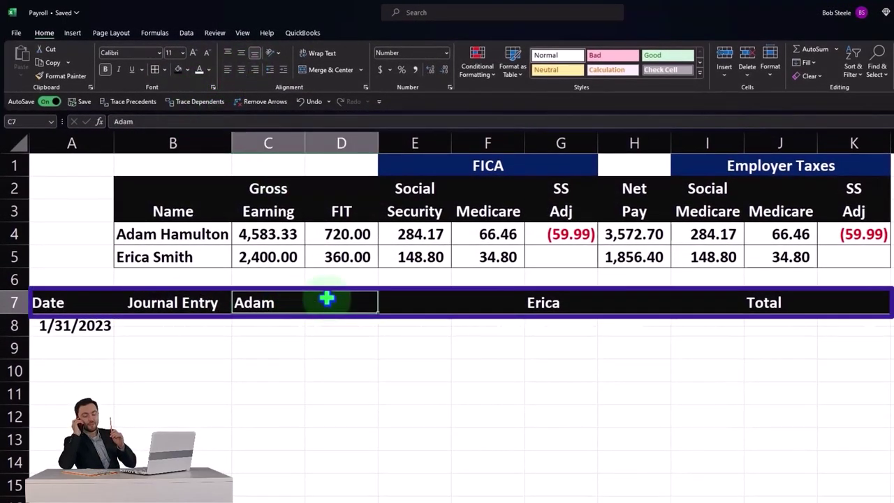
Step: Centre the Adam header across C7:D7 using Center Across Selection alignment
right_click(327, 299)
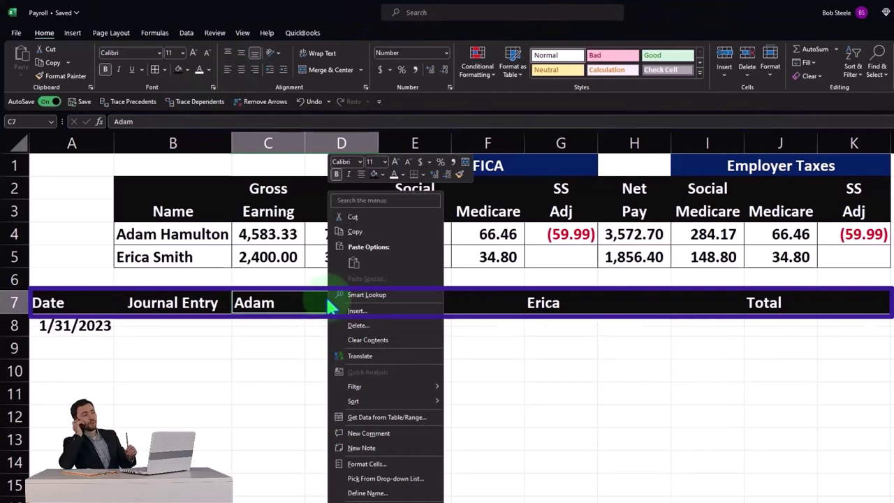
left_click(373, 469)
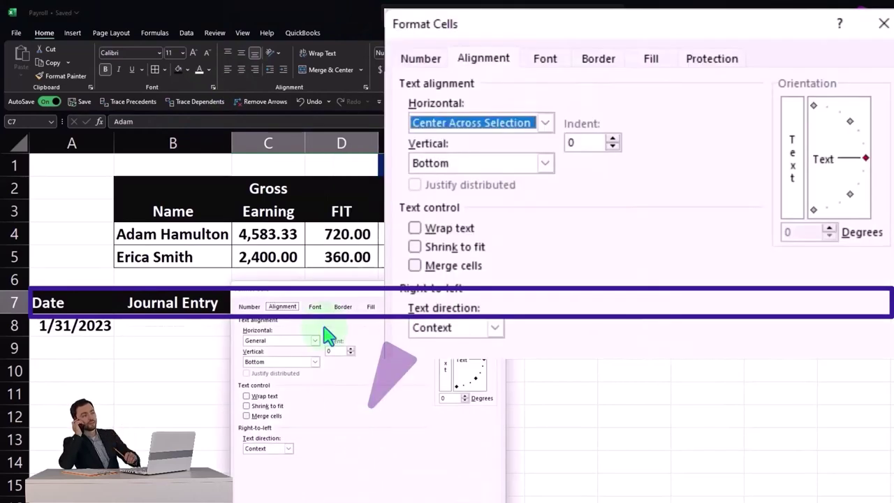
left_click(316, 341)
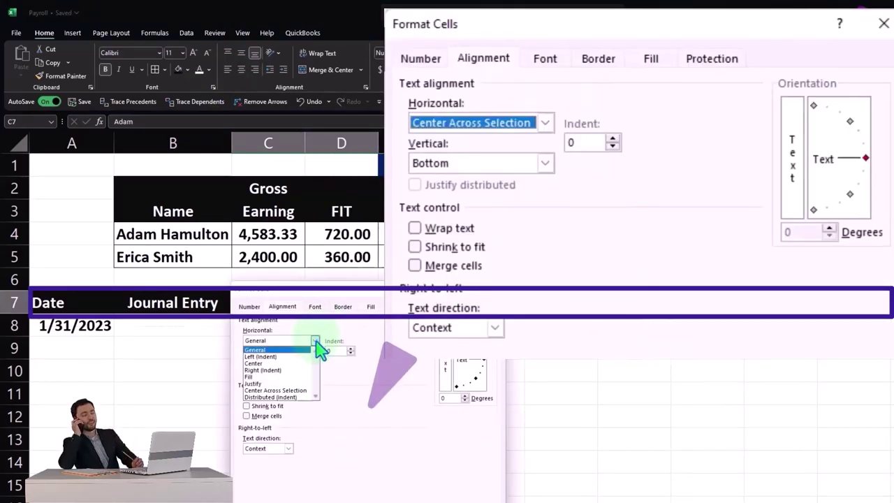
left_click(315, 396)
left_click(447, 497)
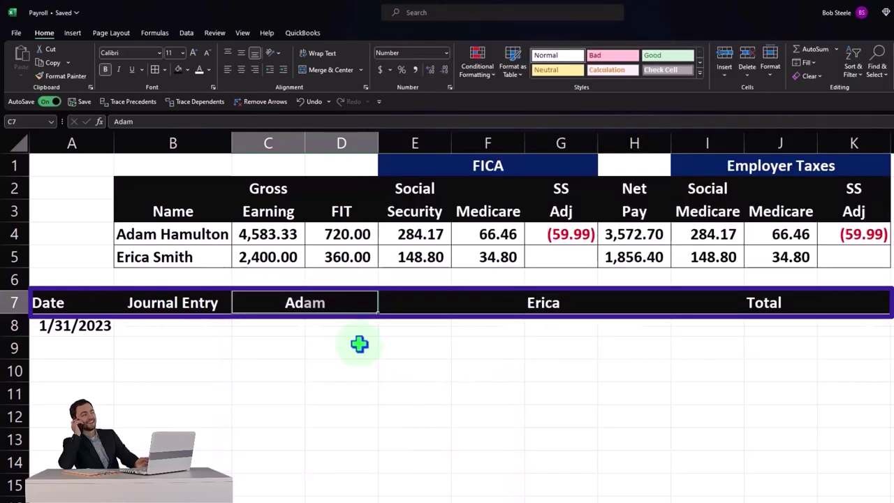
Step: Copy that centring to the Erica and Total headers with Format Painter
left_click(59, 76)
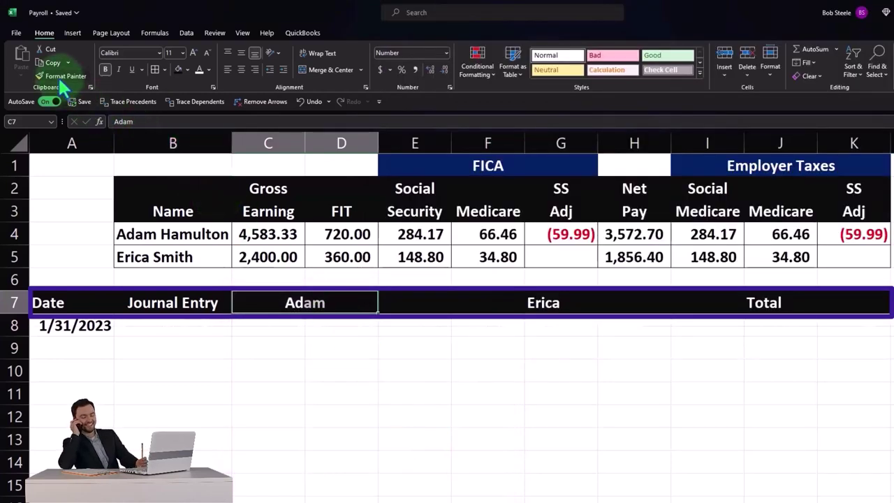
left_click(562, 303)
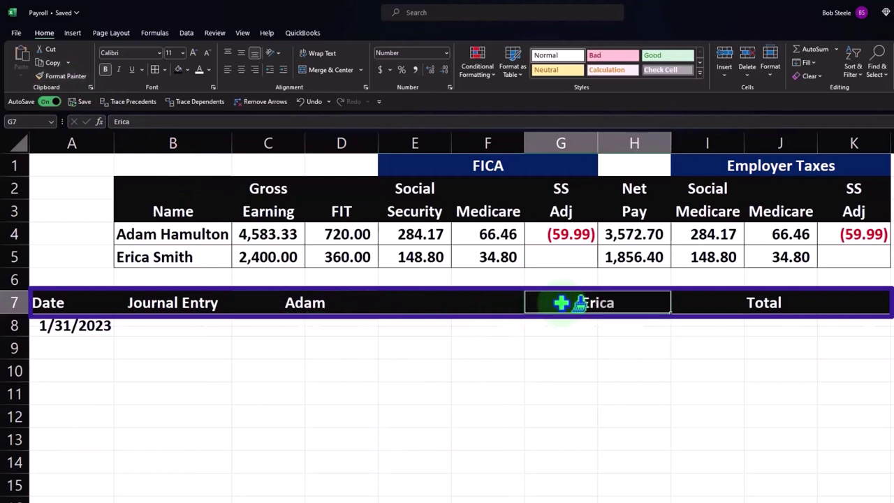
left_click(64, 76)
left_click(761, 300)
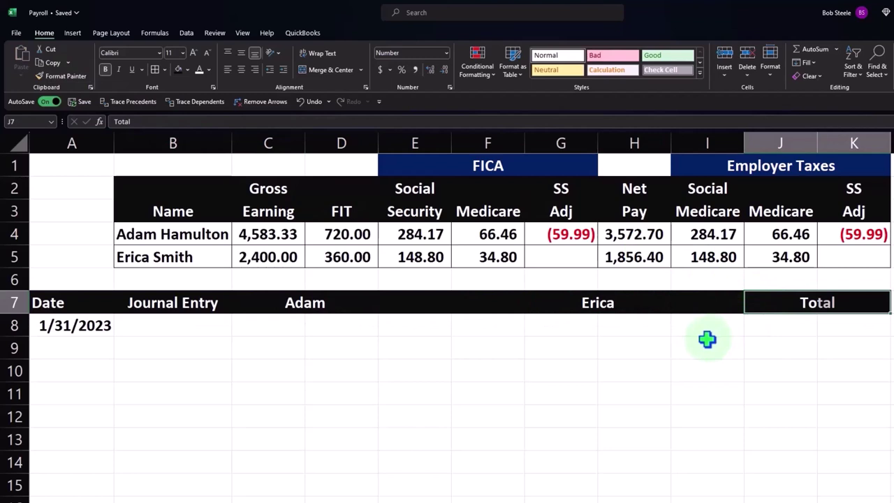
left_click(163, 328)
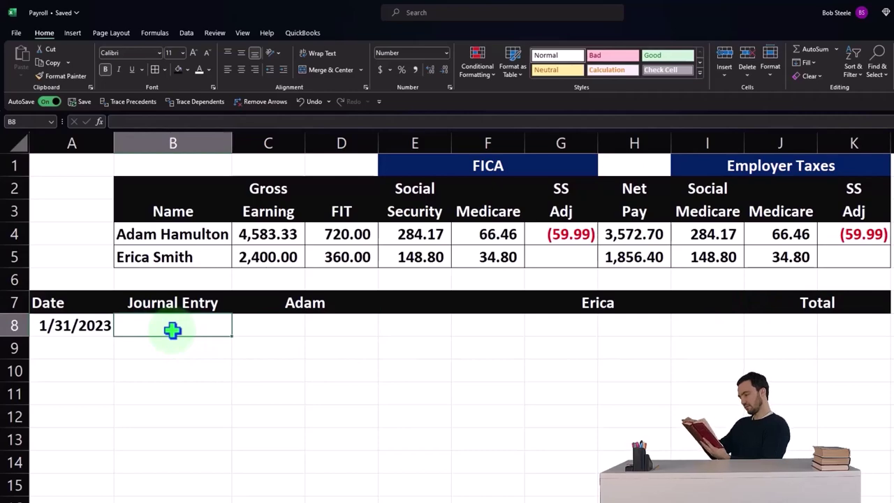
Step: Enter Payroll Expense in B8 with =C4 in C8, showing Adam's 4,583.33
type("Payroll")
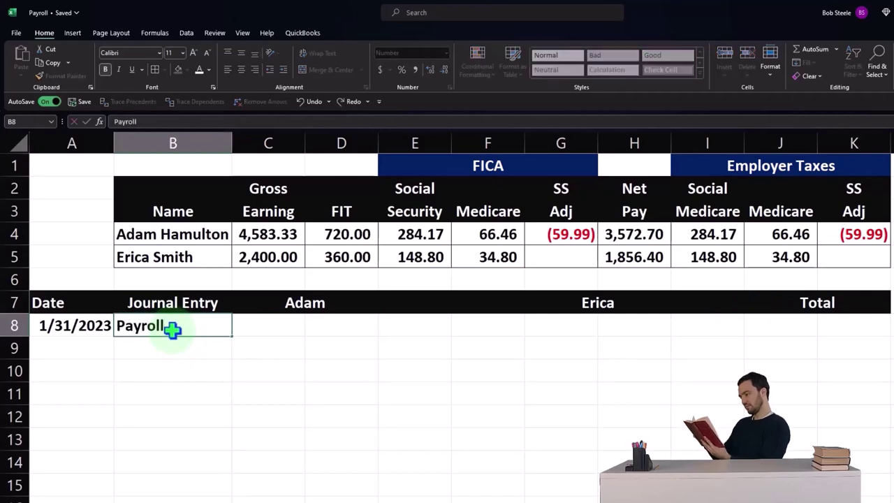
type(" Expense")
key("Tab")
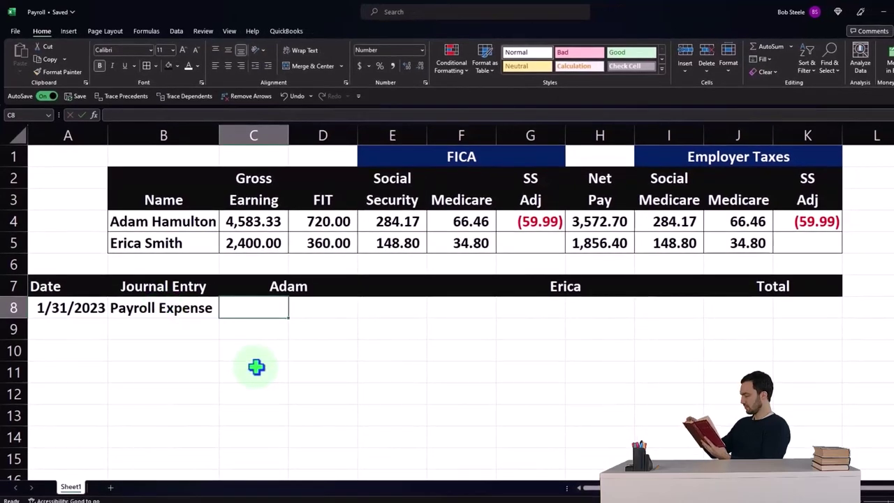
type("=")
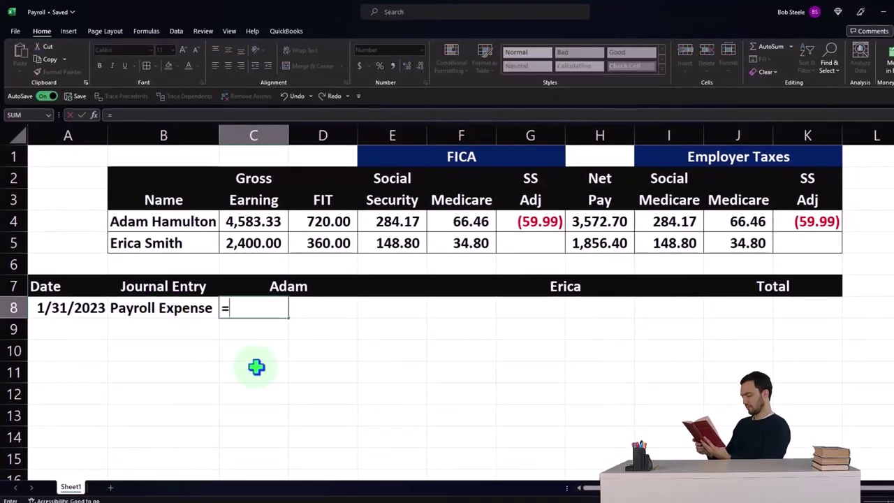
key("Up")
key("Up")
key("Up")
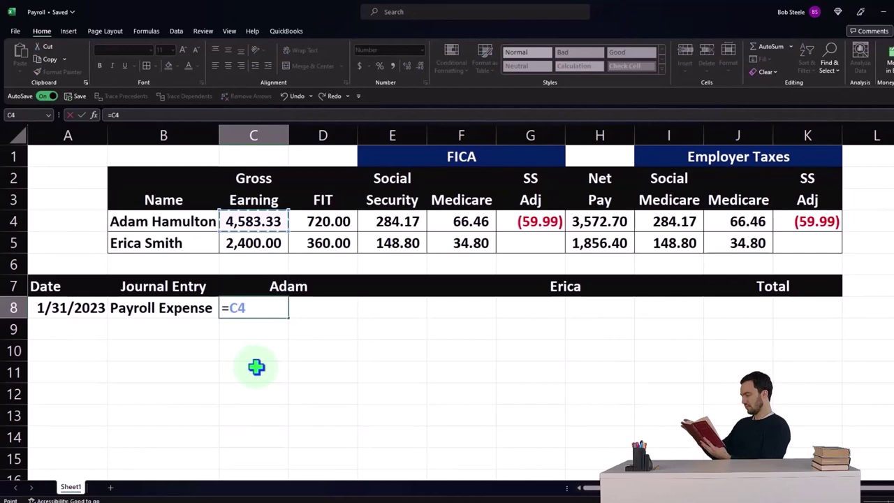
key("Return")
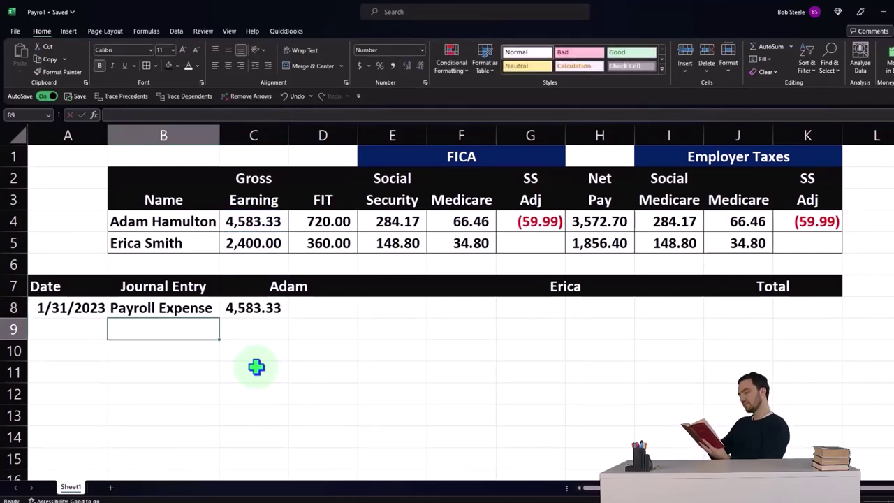
key("Down")
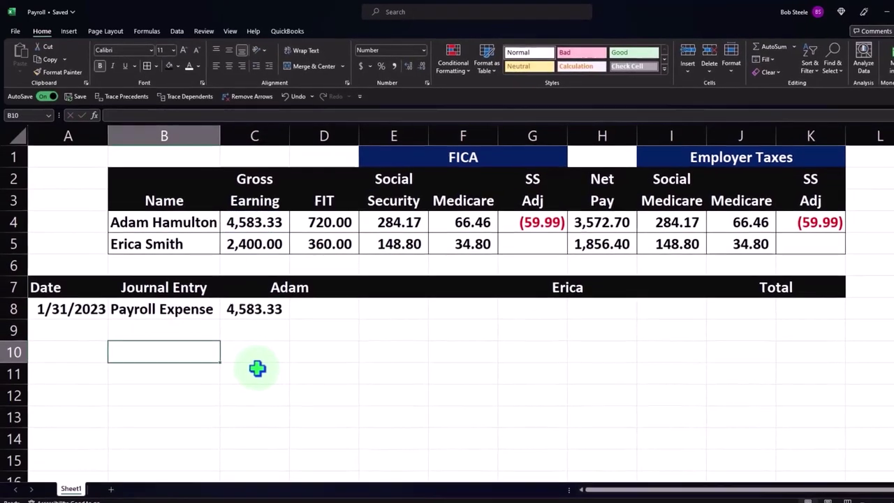
Step: Add Payroll Liability on row 9, summing Adam's FIT through SS Adj (1,010.63), and Cash on row 10
key("Up")
type("P")
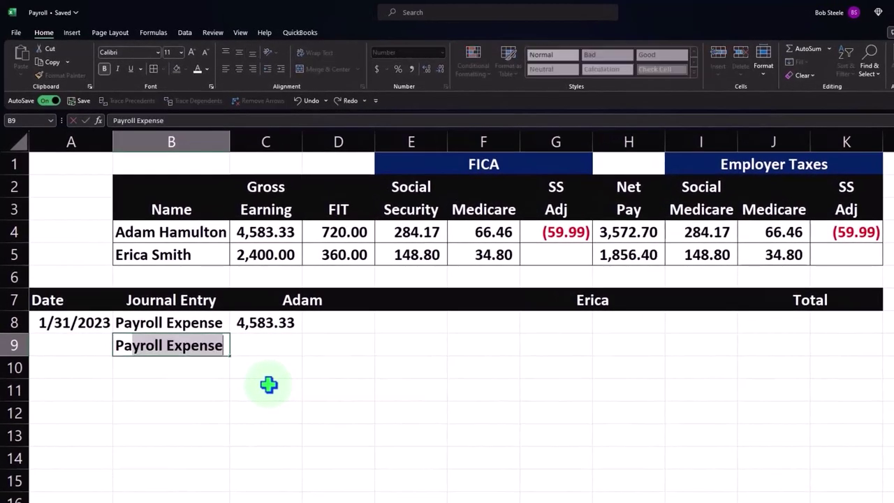
type("ayroll Liability")
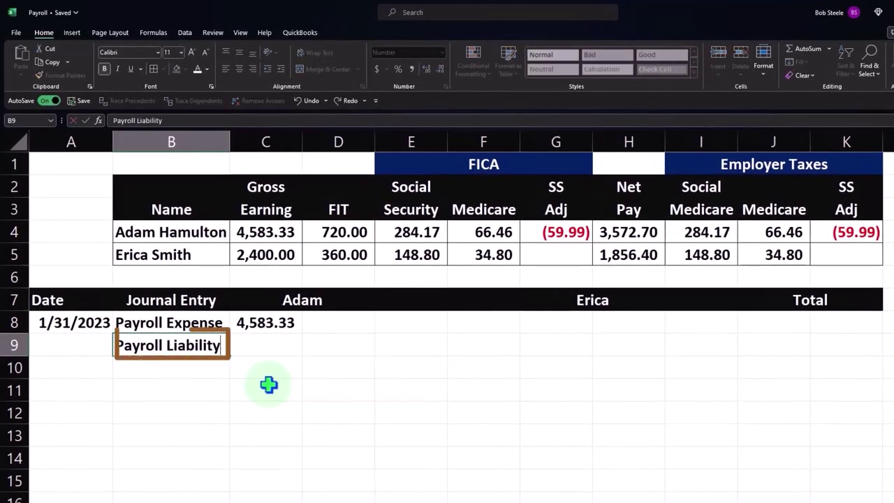
key("Tab")
key("Tab")
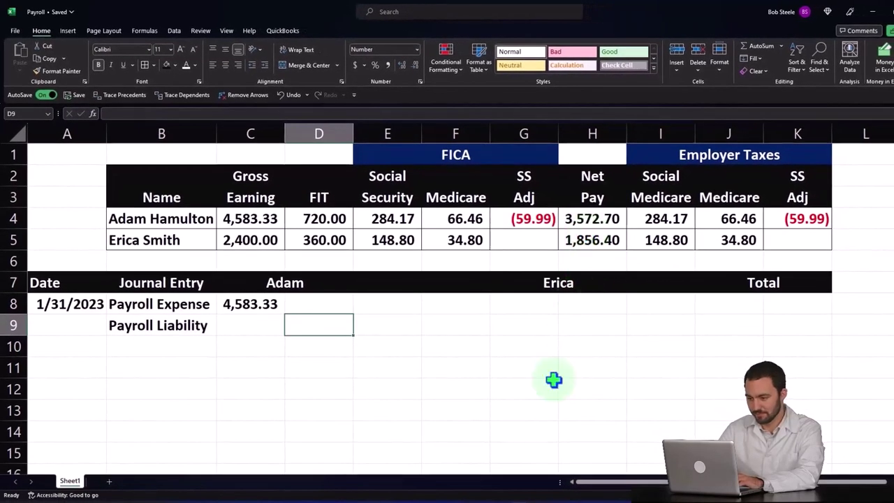
type("=sum(")
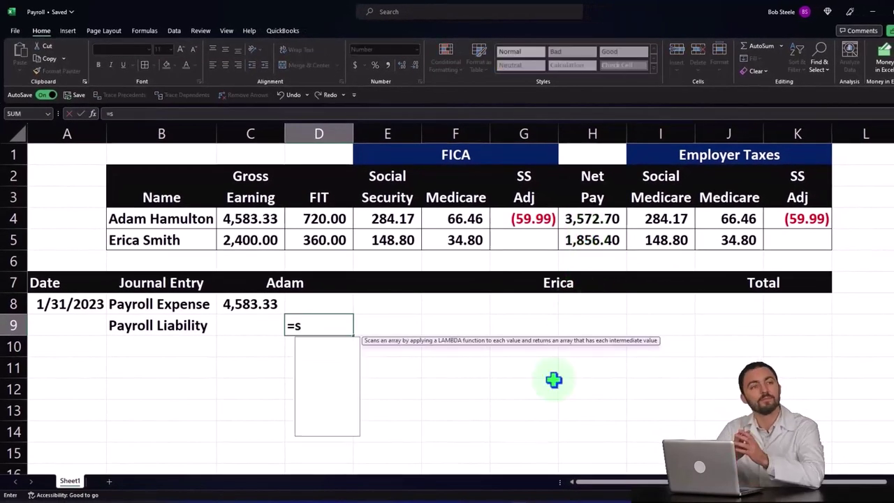
key("Up")
key("Up")
key("Up")
key("Up")
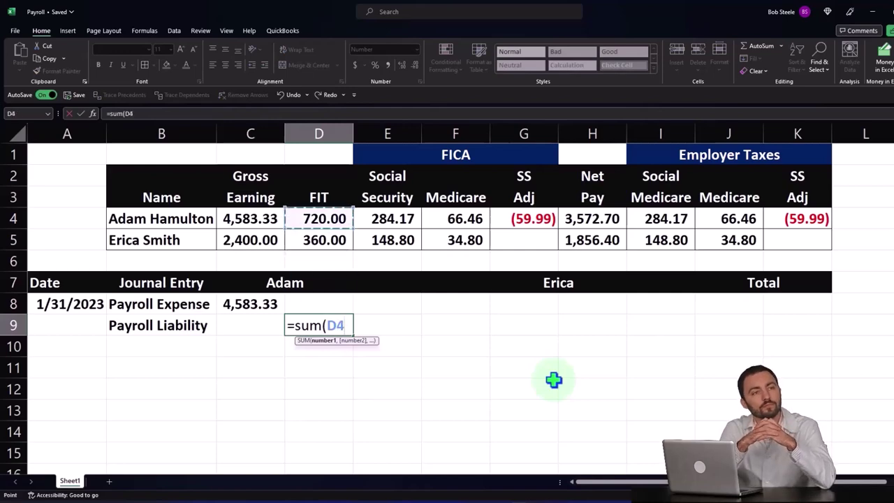
key("shift+Right")
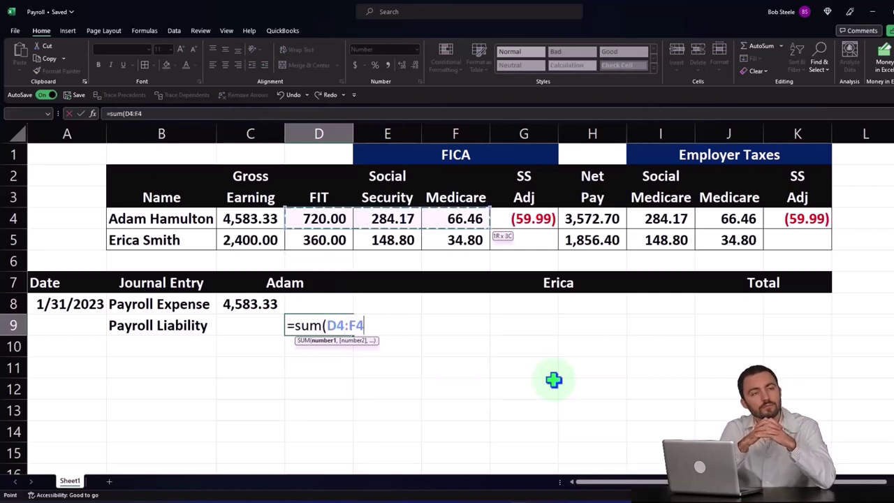
key("shift+Right")
key("Return")
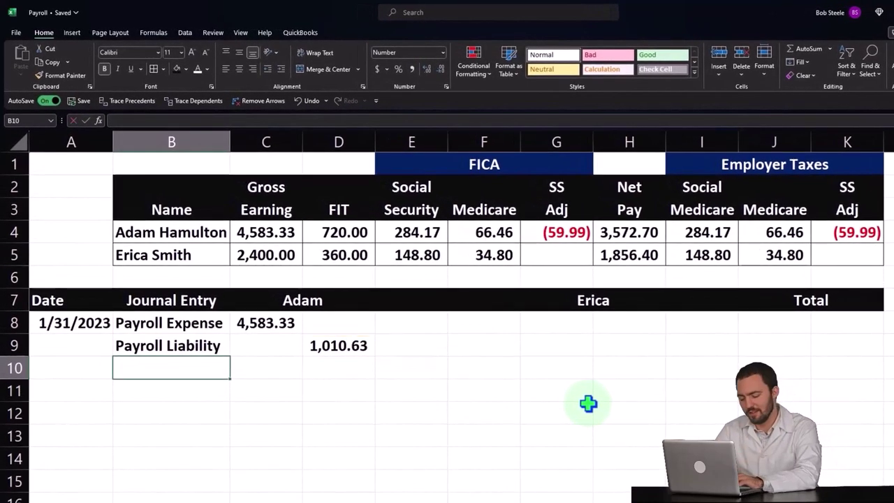
type("Cas")
key("Right")
key("Right")
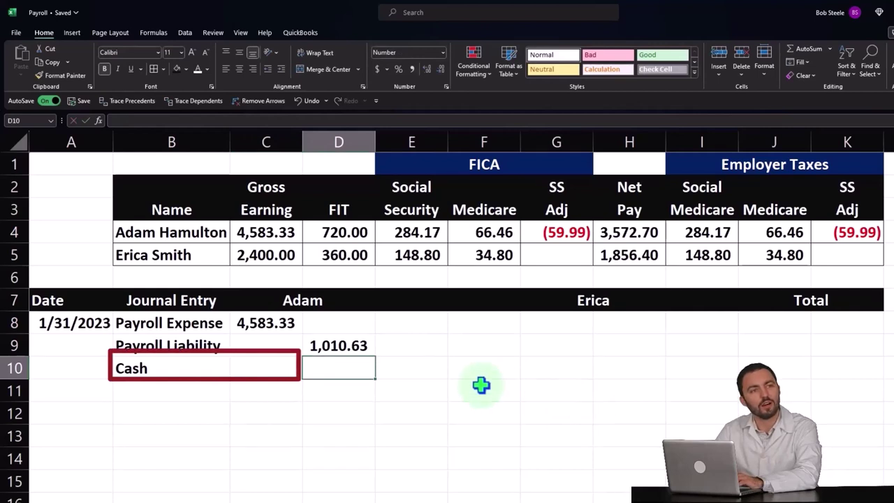
Step: Negate Adam's Payroll Liability formula so it shows (1,010.63)
double_click(349, 345)
left_click(314, 346)
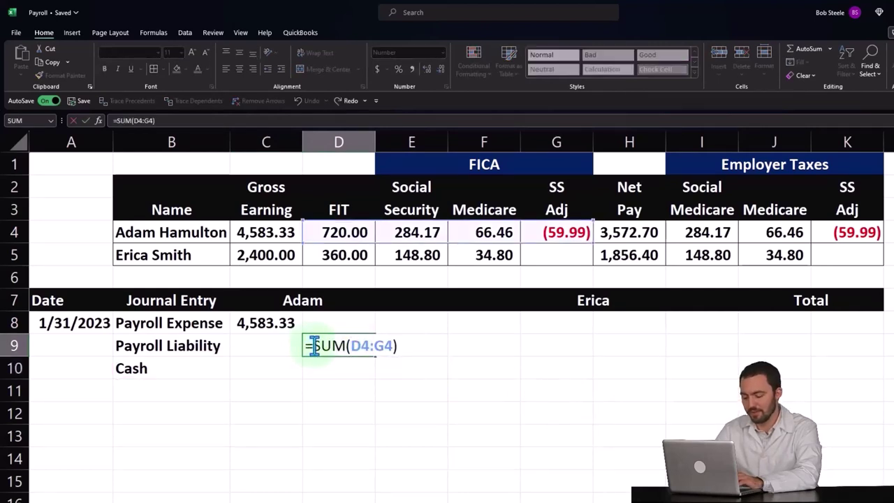
type("-")
key("Return")
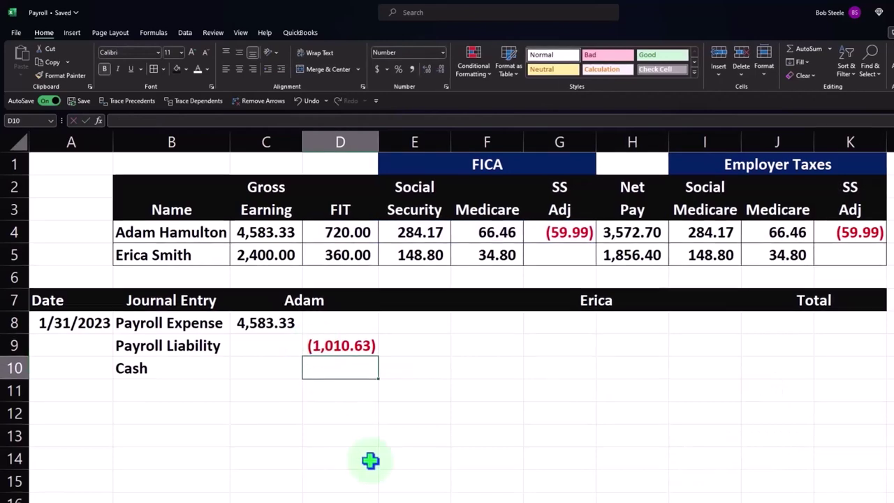
Step: Enter =-SUM(C8:D9) for Adam's Cash credit, showing (3,572.70)
type("-su")
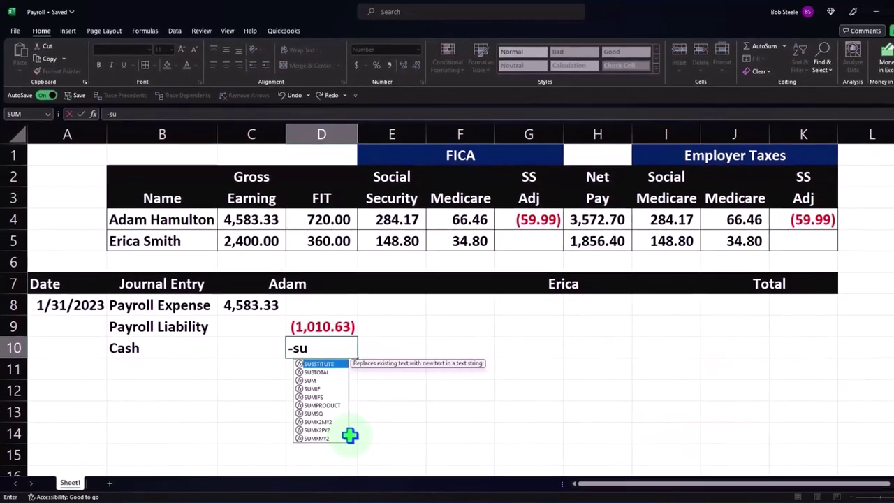
type("m(")
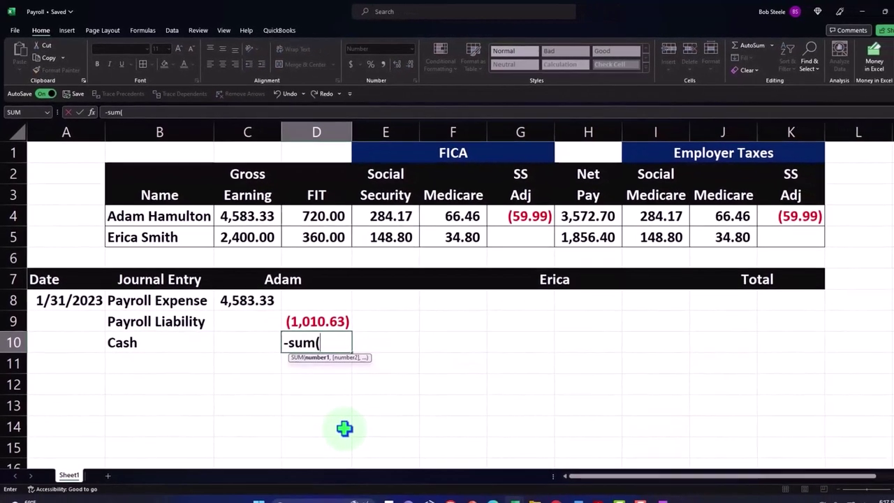
key("Up")
key("shift+Left")
key("shift+Up")
key("Return")
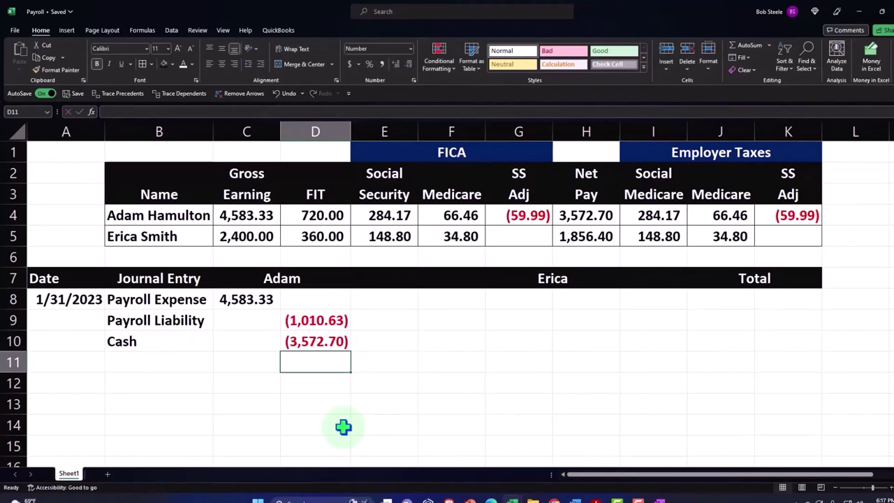
left_click(591, 216)
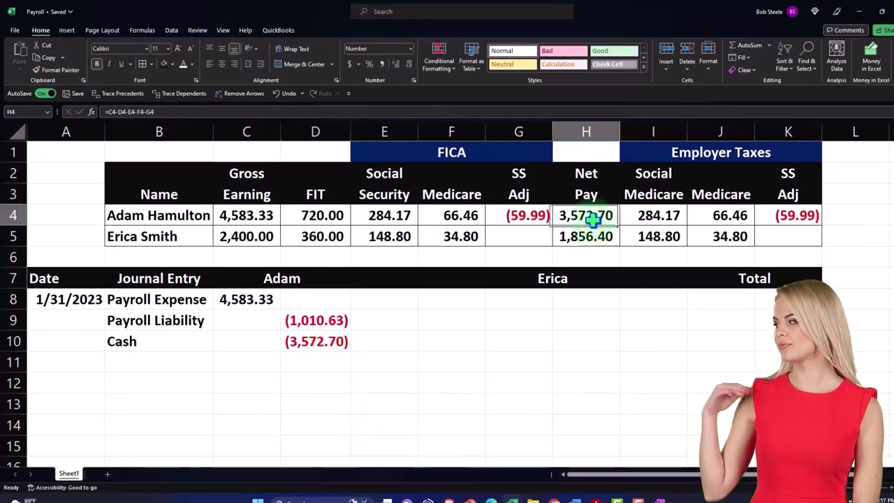
left_click(254, 215)
left_click(299, 342)
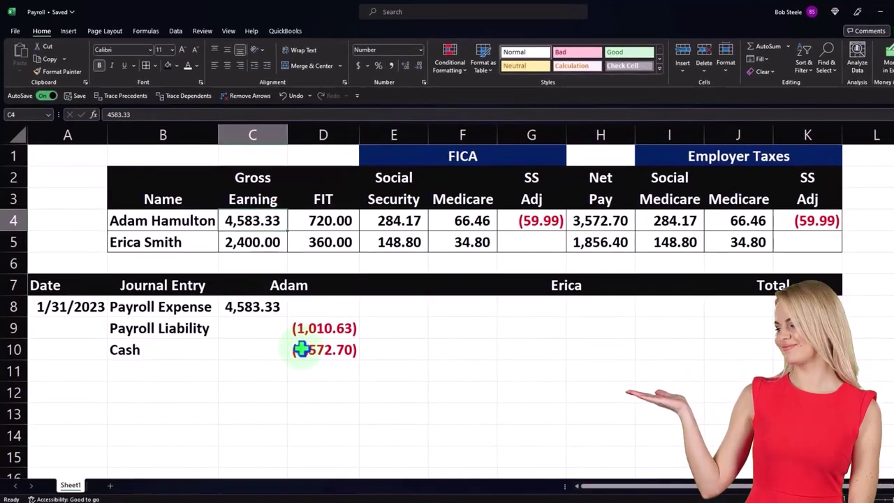
left_click(320, 343)
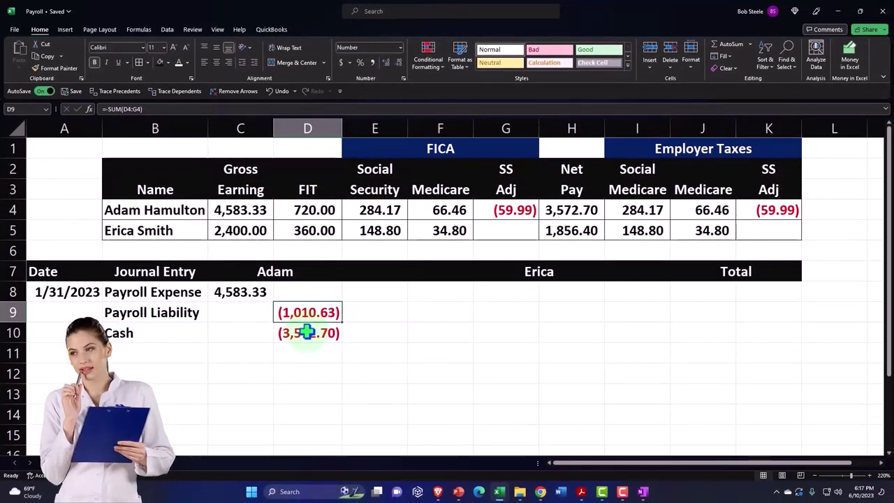
key("Right")
key("Right")
key("Right")
key("Right")
key("Up")
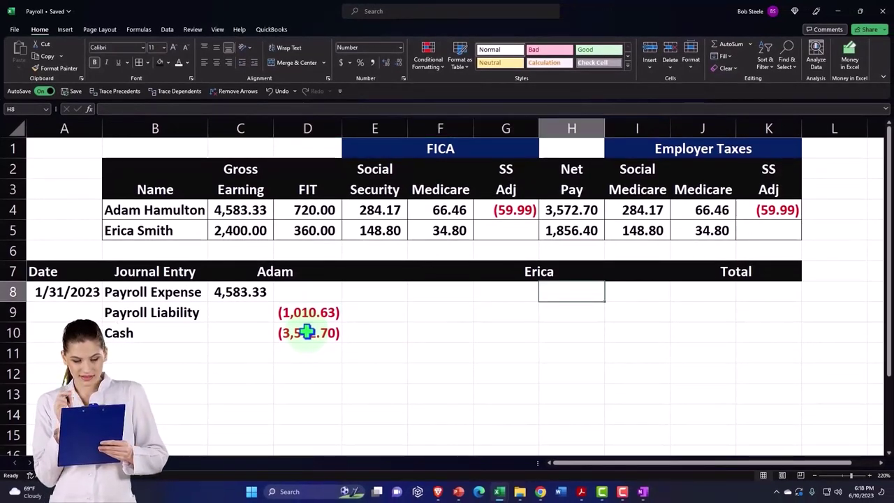
key("Left")
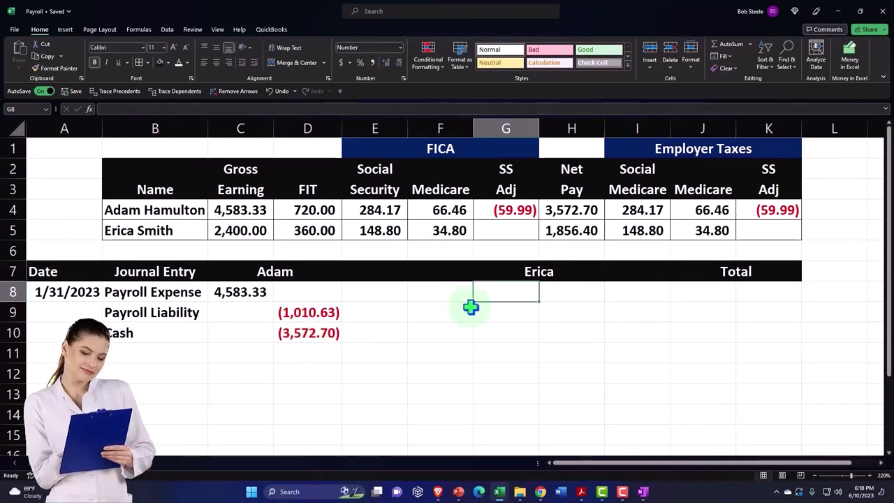
Step: Enter =C5 in G8 so Erica's Payroll Expense shows 2,400.00
type("=")
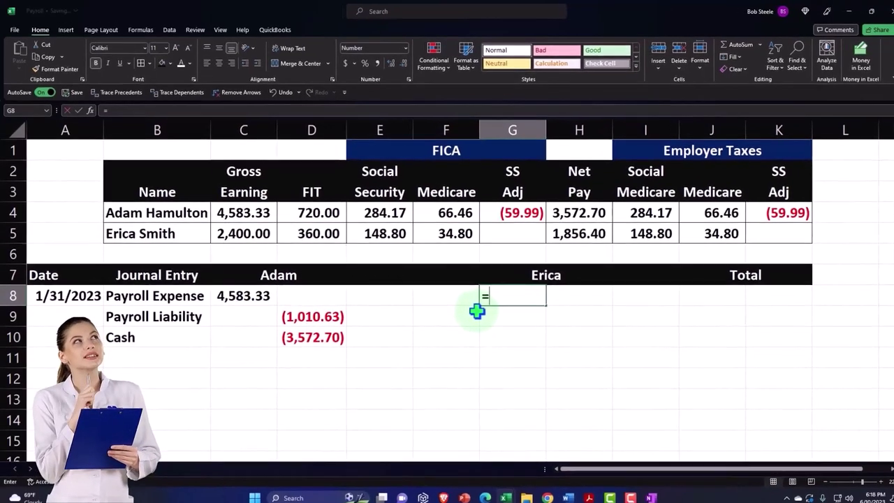
key("Up")
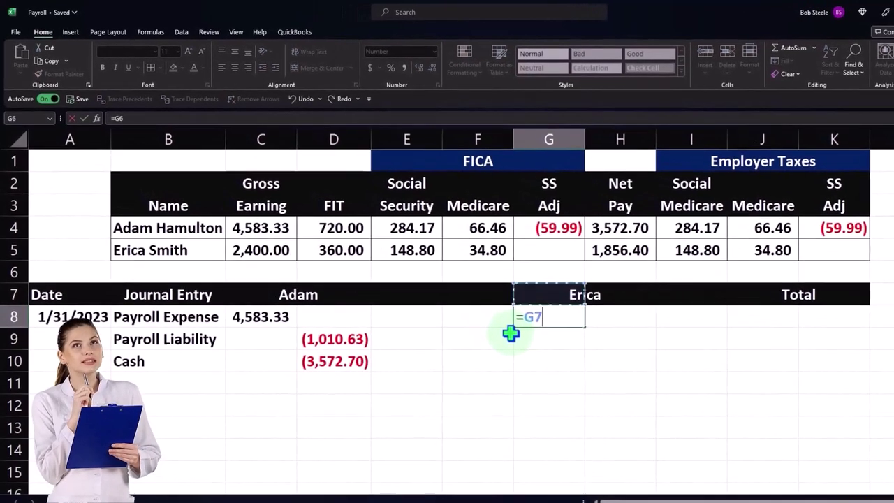
key("Up")
key("Up")
key("Left")
key("Left")
key("Left")
key("Left")
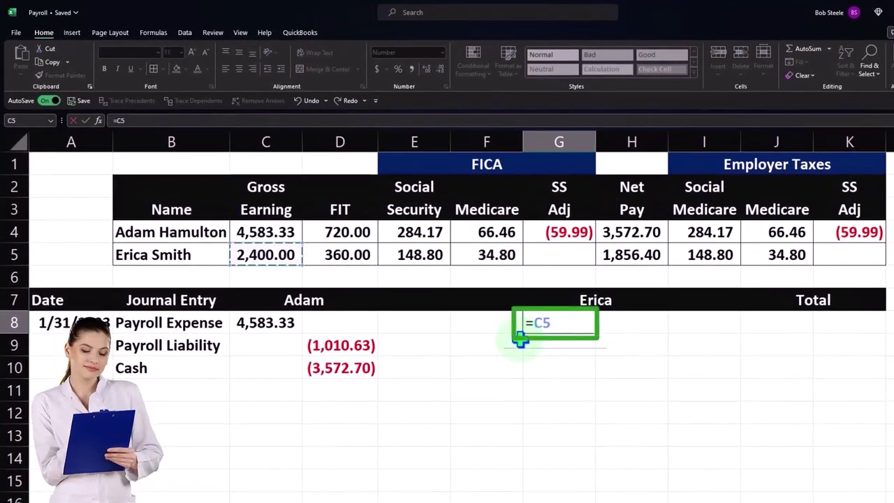
key("Return")
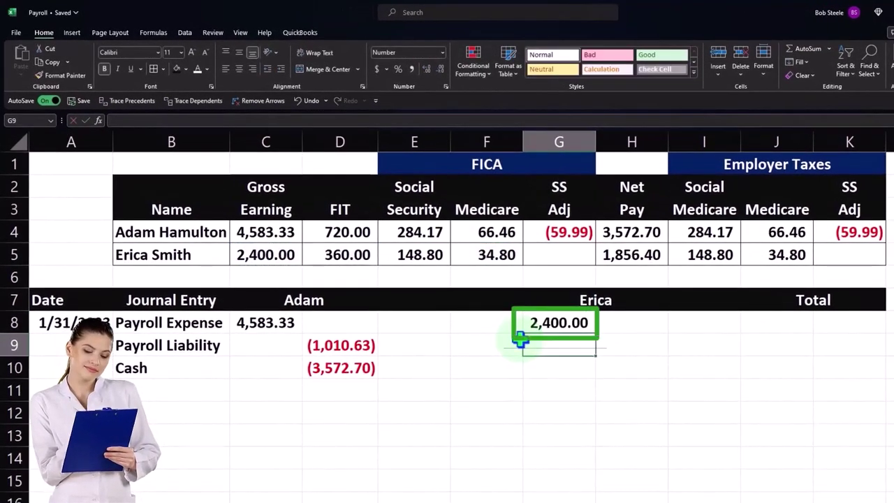
key("Right")
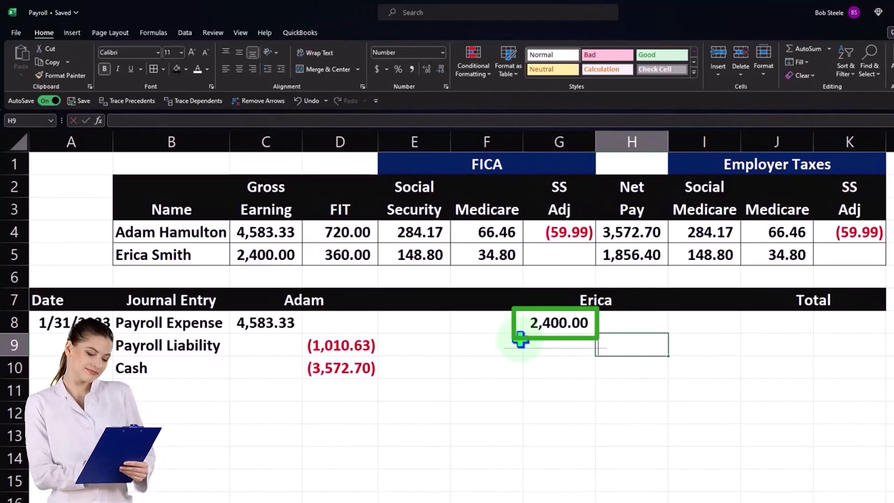
Step: Set Erica's Payroll Liability in H9 to a negative sum of her withholdings, (543.60)
type("-sum(F9")
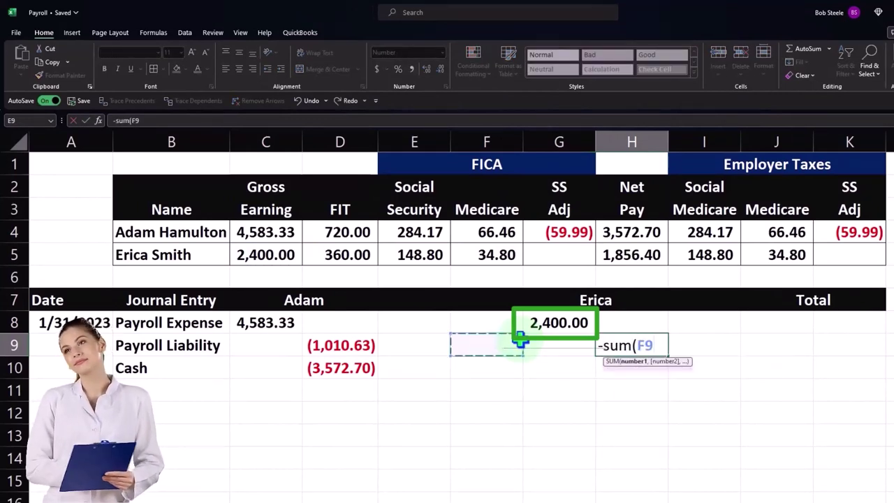
key("Left")
key("Left")
key("Up")
key("Up")
key("Up")
key("Up")
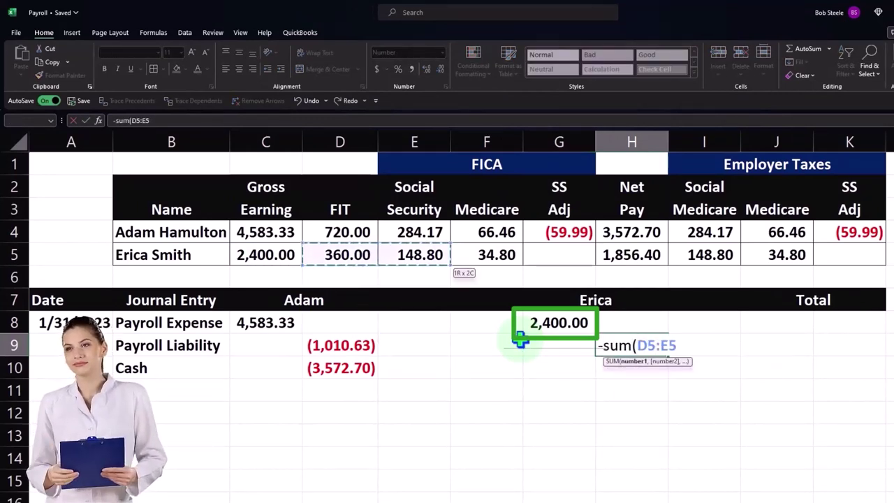
key("shift+Right")
key("Return")
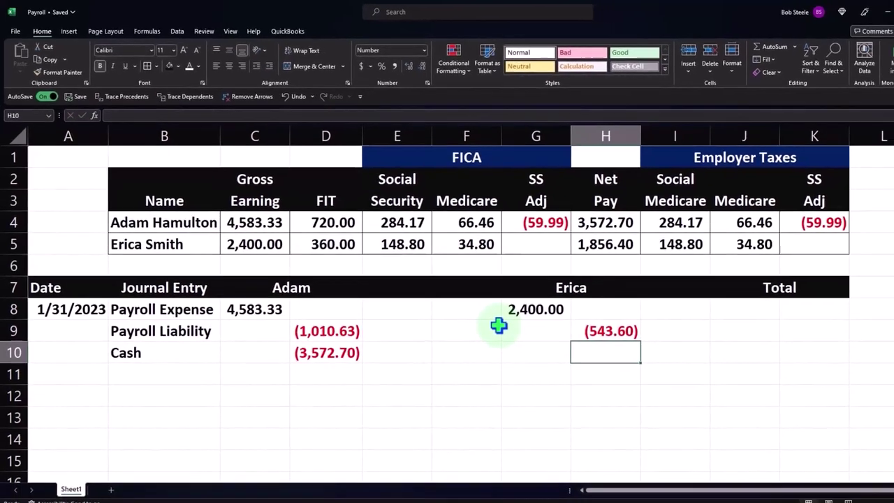
Step: Set Erica's Cash in H10 to =-SUM(G8:H9), showing (1,856.40)
type("-")
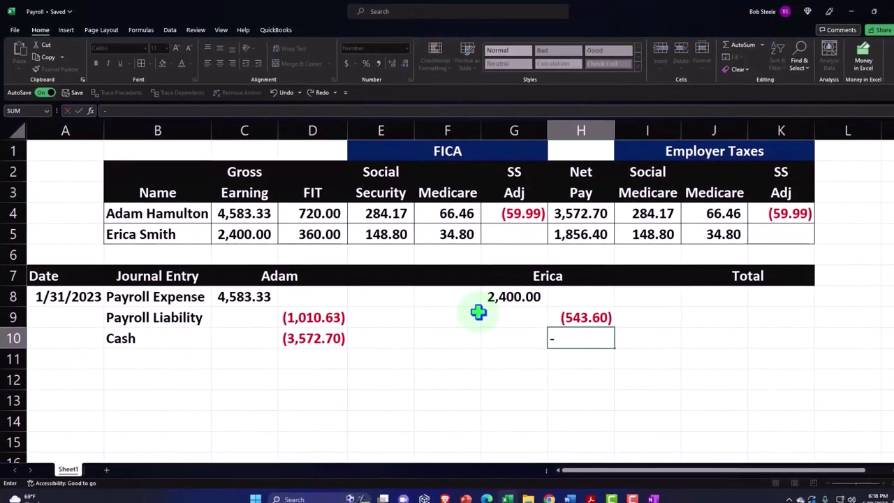
type("sum(G8:H9")
key("shift+Up")
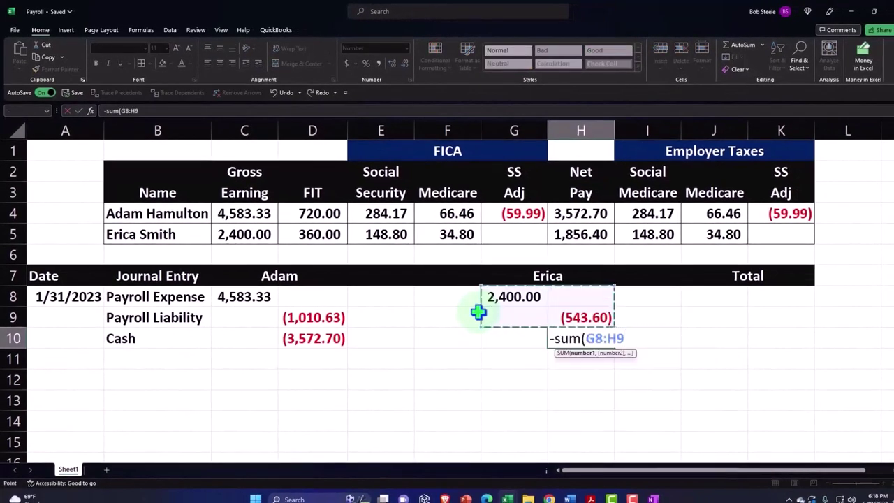
key("Return")
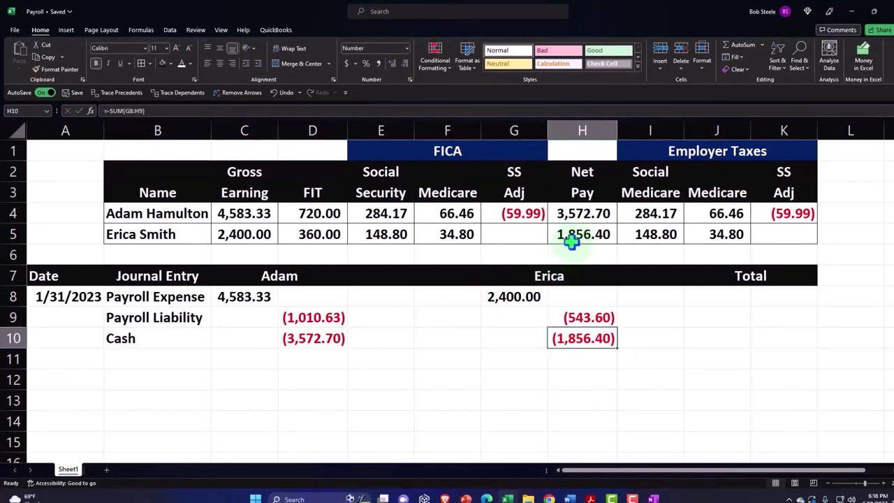
left_click(255, 235)
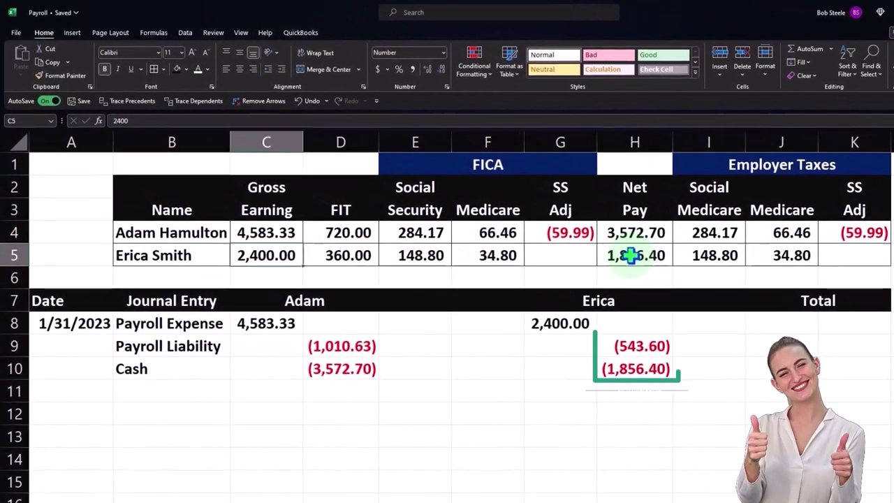
left_click(631, 255)
left_click_drag(360, 256, 465, 256)
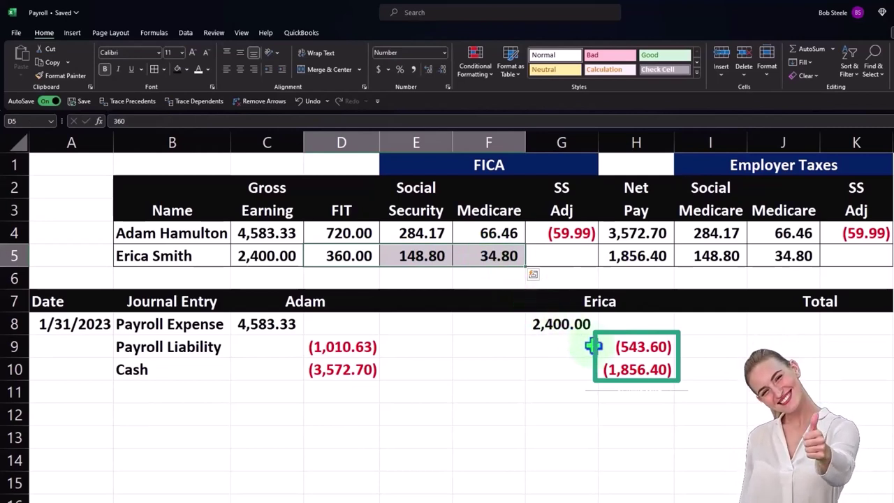
left_click(631, 349)
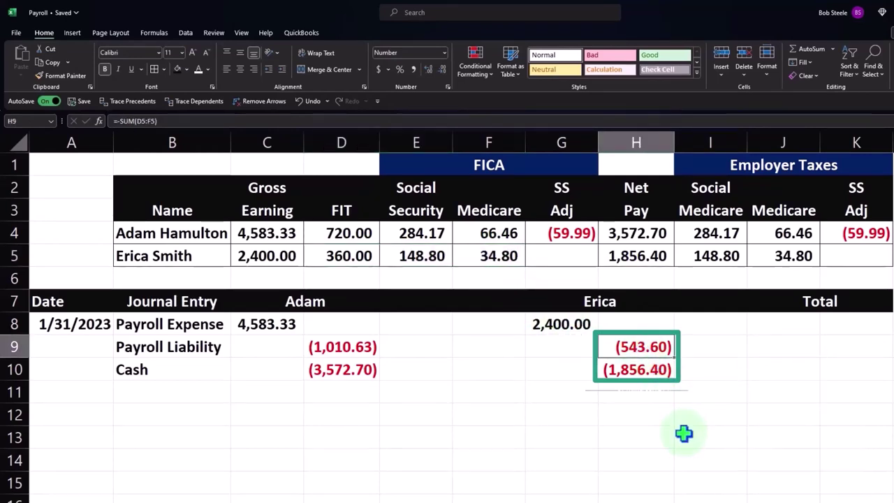
key("Right")
key("Right")
key("Up")
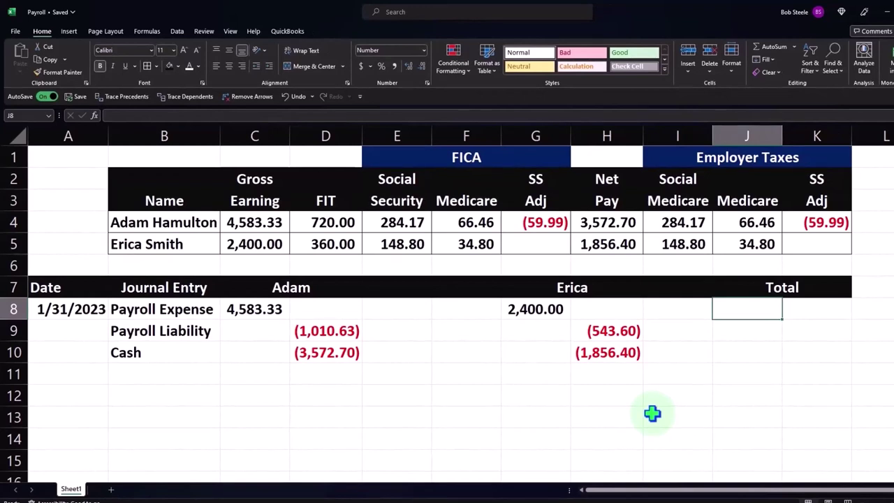
Step: Total the Payroll Expense row in the Total column, giving 6,983.33
type("=sum(")
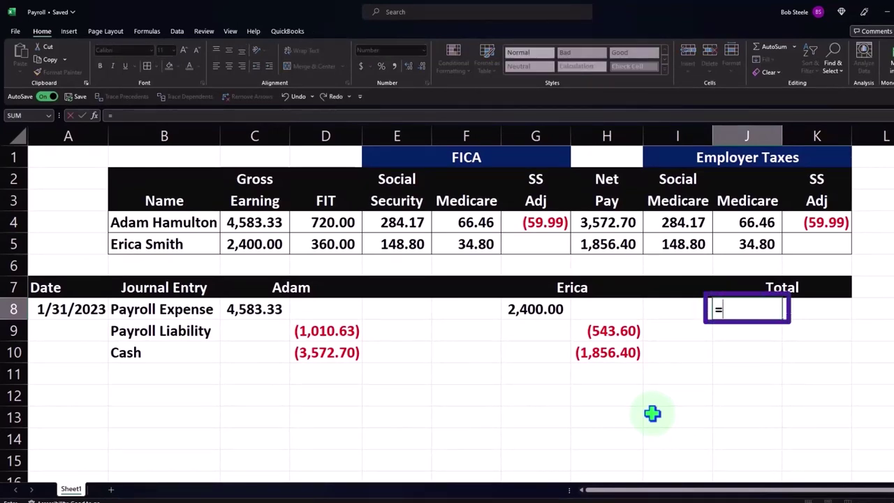
key("shift+Left")
key("shift+Left")
key("shift+Left")
key("shift+Left")
key("shift+Left")
key("shift+Left")
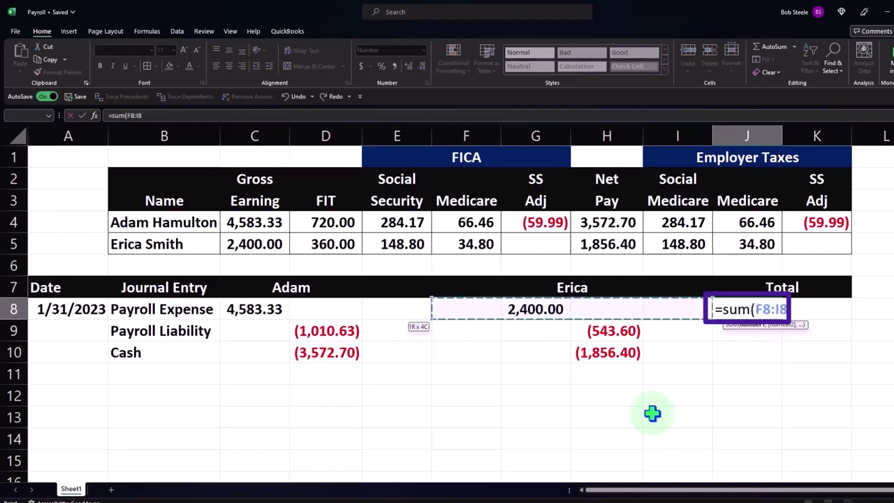
key("Return")
key("Right")
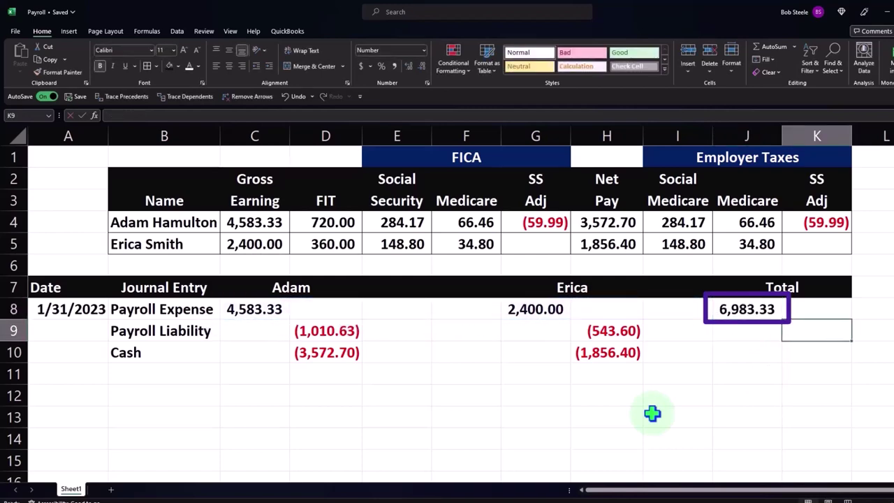
Step: Sum the Payroll Liability total, (1,554.23), and fill it down to Cash, (5,429.10)
type("=sum(")
key("shift+Left")
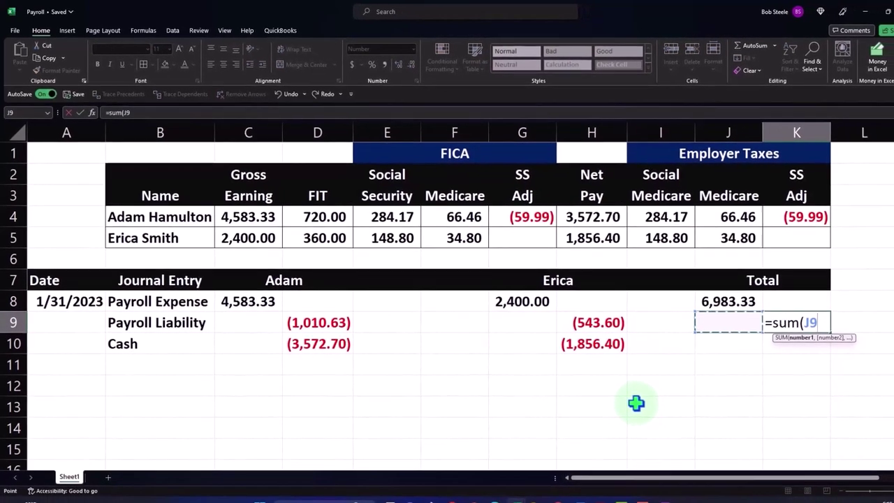
key("shift+Left")
key("shift+Left")
key("shift+Left")
key("shift+Left")
key("shift+Left")
key("shift+Left")
key("Return")
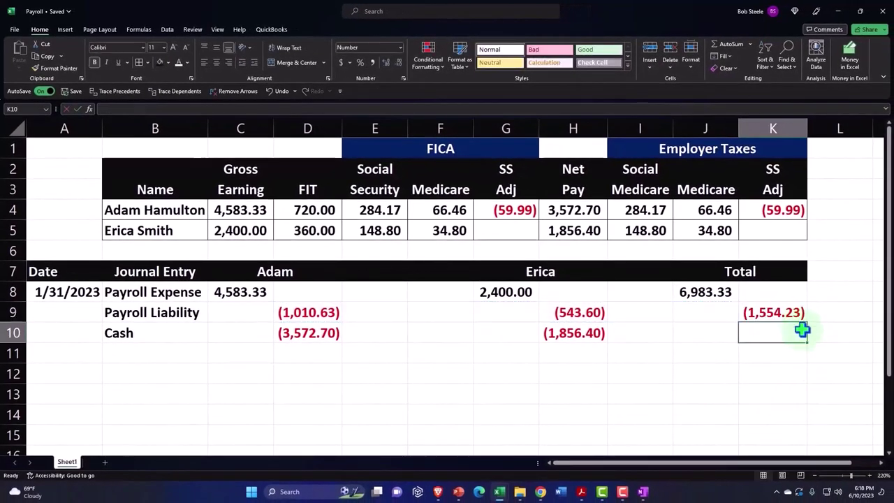
left_click(801, 318)
left_click_drag(808, 323, 806, 340)
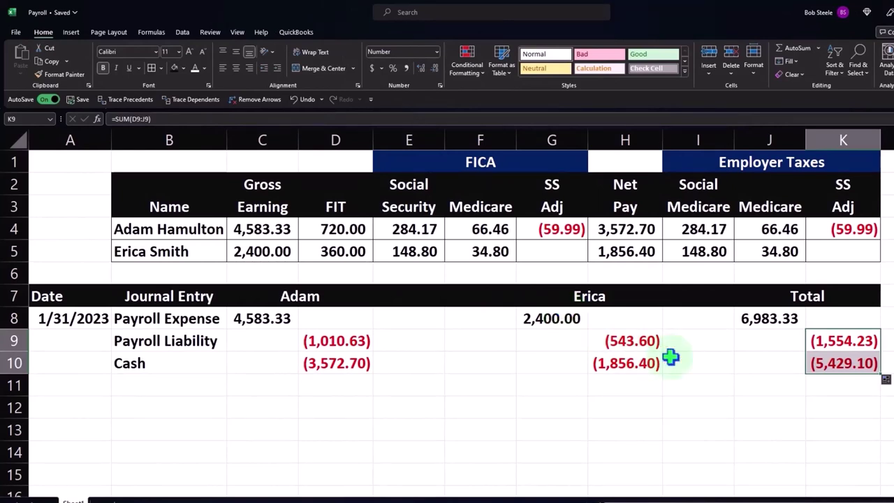
left_click(764, 361)
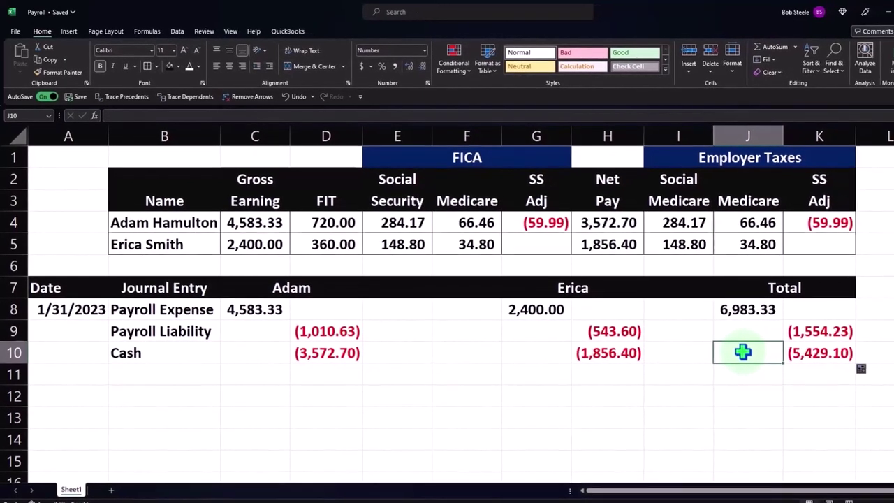
left_click(759, 310)
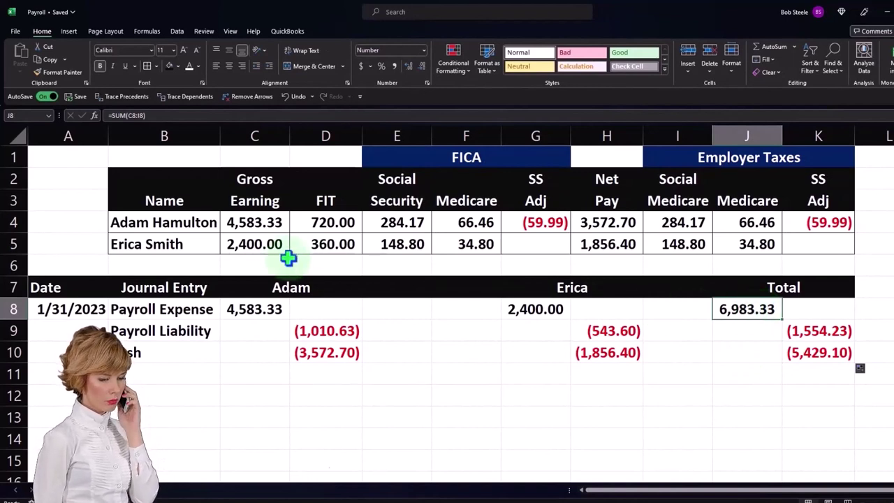
left_click(261, 244)
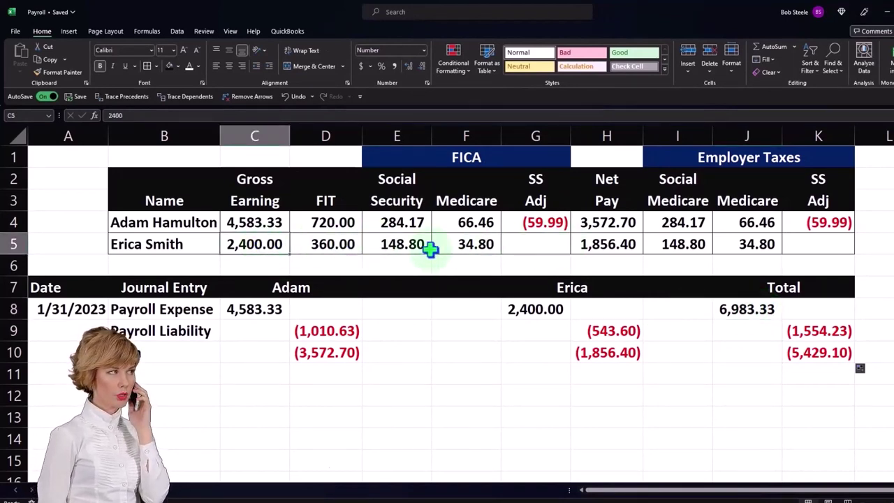
left_click_drag(239, 222, 237, 241)
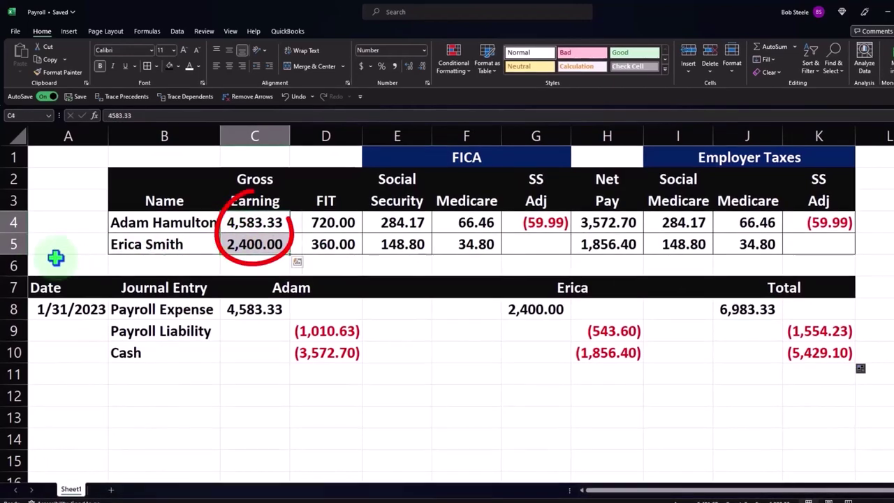
left_click(15, 265)
Step: Insert a new row under the employees and label it Total in B6
right_click(81, 273)
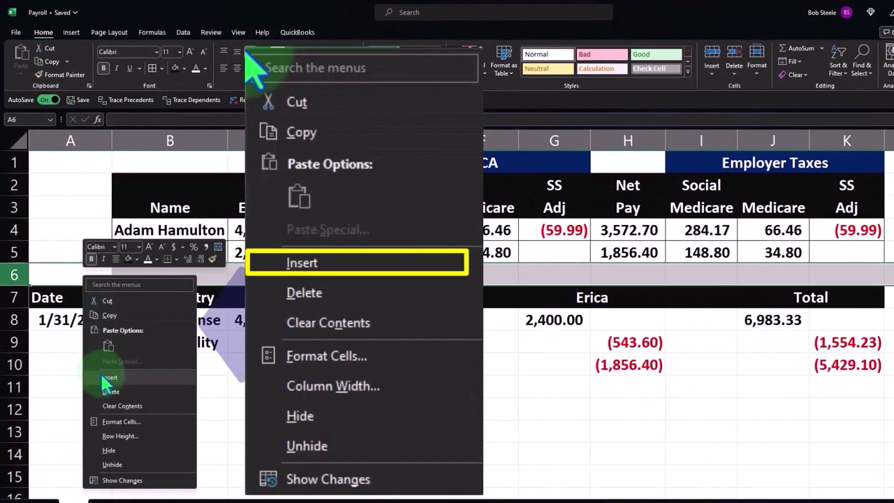
left_click(106, 377)
left_click(170, 273)
type("Total")
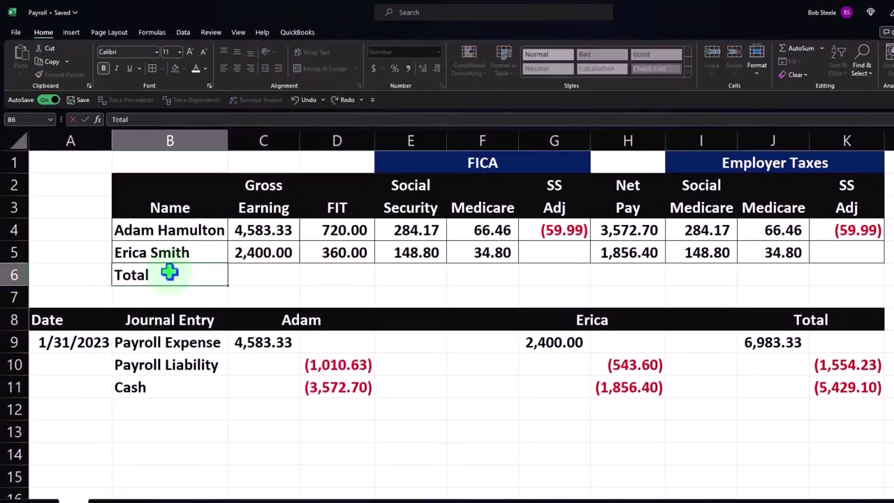
key("Tab")
Step: Enter =SUM(C4:C5) in C6 and fill it right to K6 for column totals
type("=sum(")
key("Up")
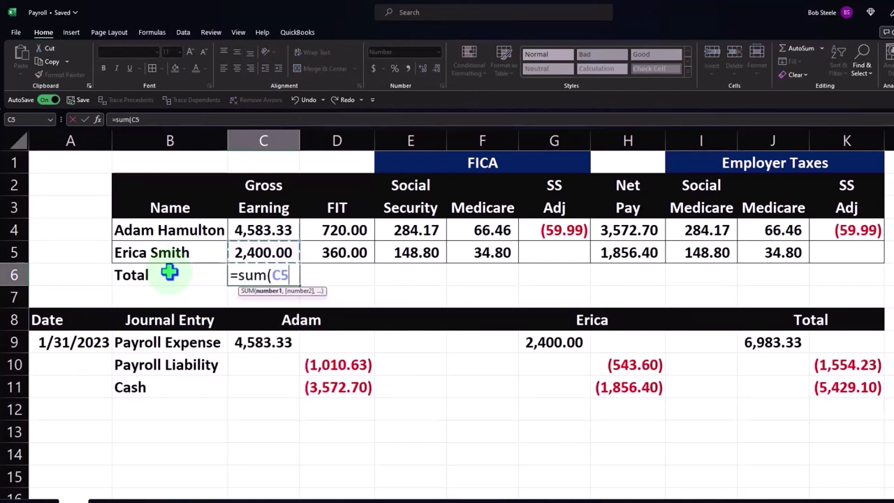
key("shift+Up")
key("ctrl+Return")
mouse_move(113, 264)
left_mouse_down()
mouse_move(398, 289)
mouse_move(826, 277)
left_mouse_up()
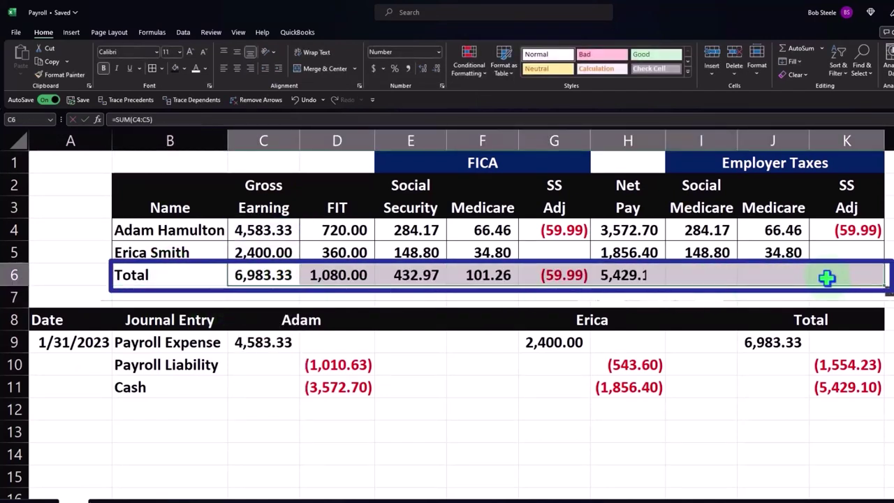
left_click_drag(203, 273, 835, 272)
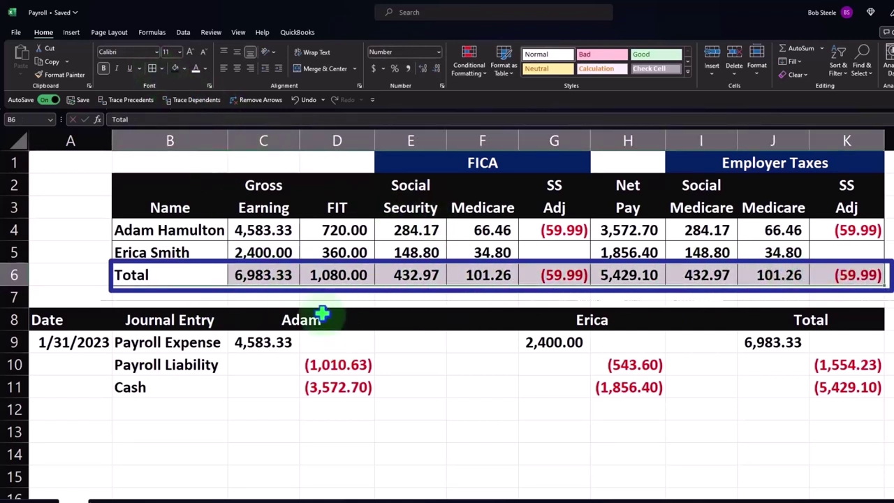
left_click(272, 274)
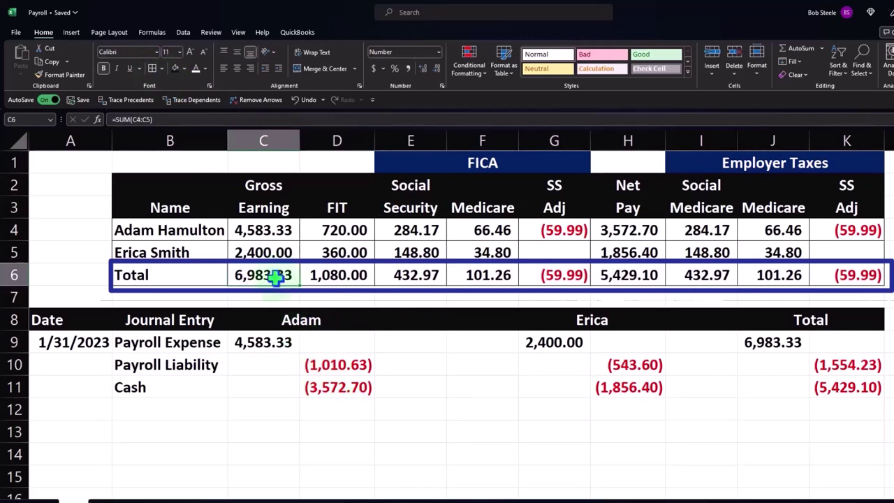
left_click(782, 346)
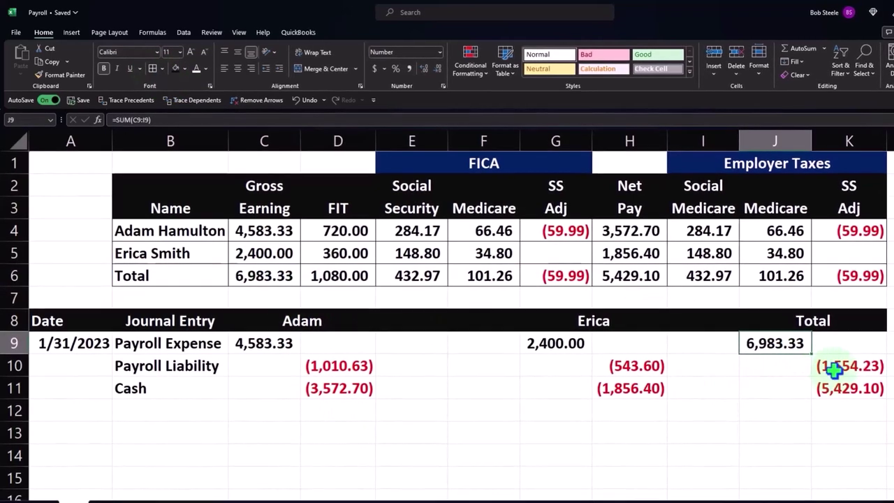
left_click(849, 364)
left_click_drag(360, 276, 475, 279)
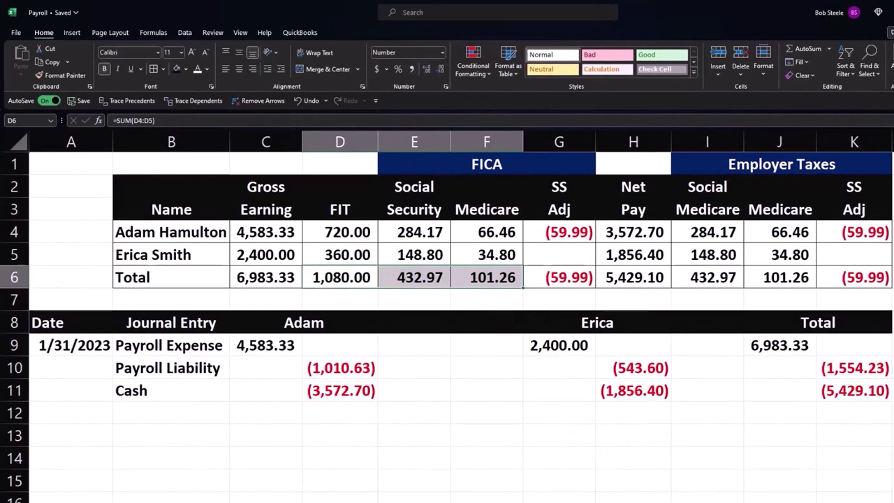
left_click_drag(342, 280, 555, 280)
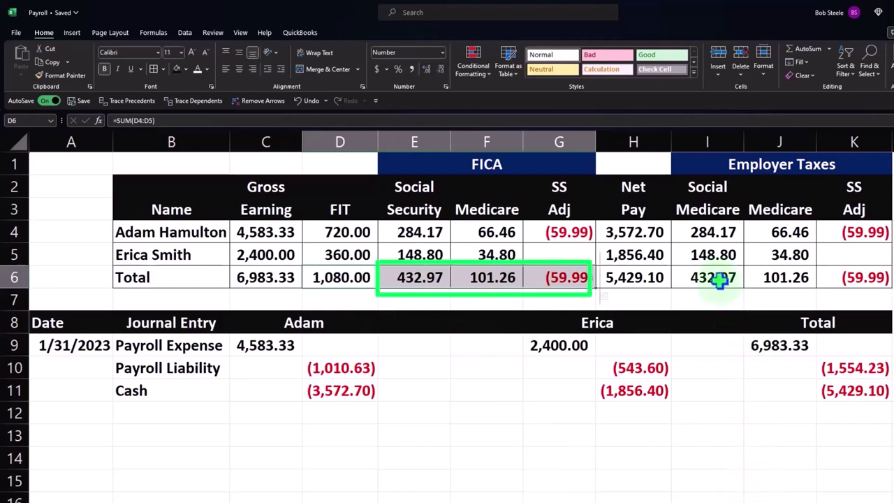
left_click(719, 279)
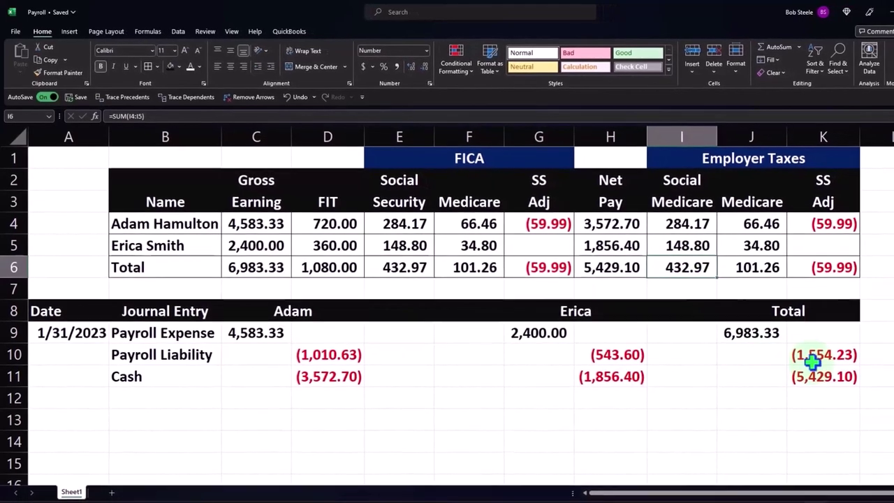
left_click(817, 375)
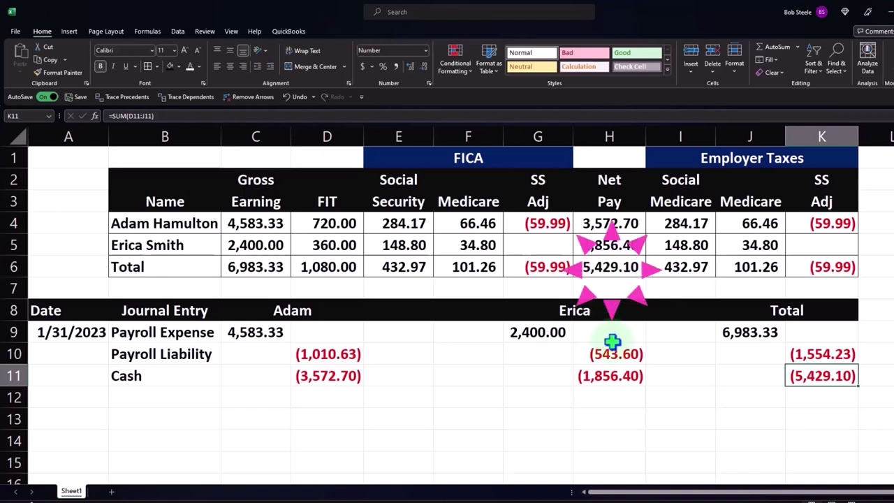
left_click_drag(744, 331, 804, 371)
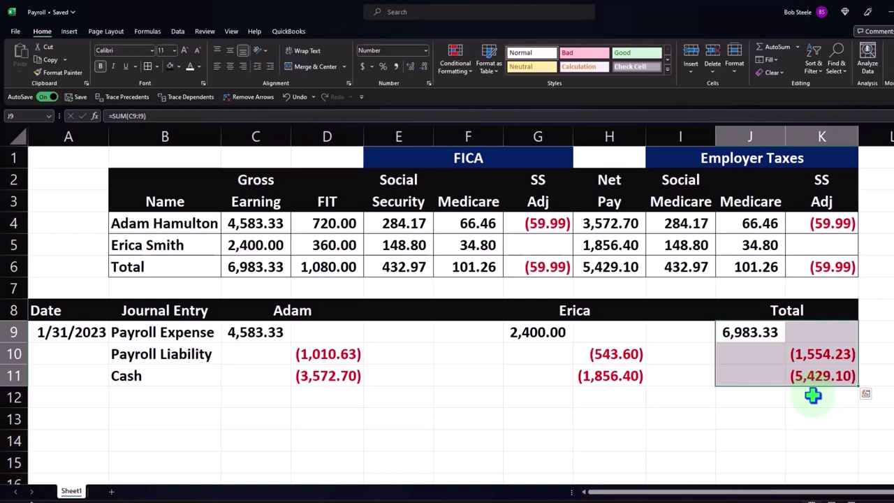
left_click(814, 372)
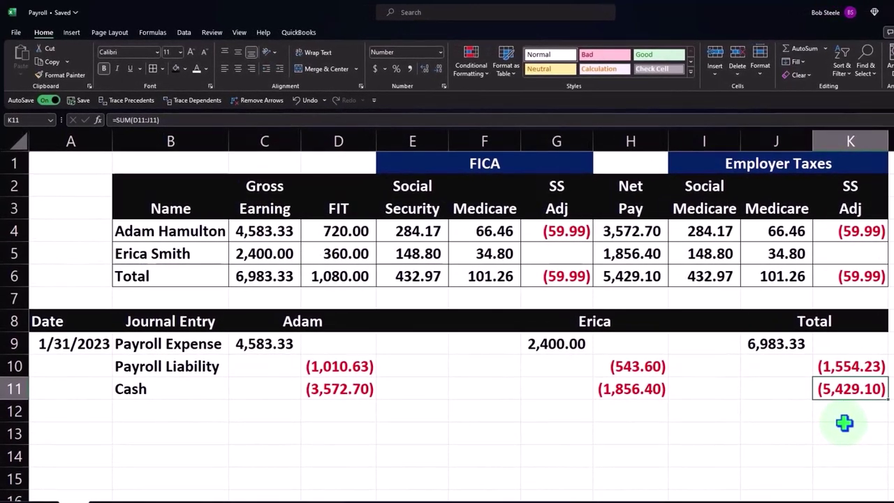
Step: Start the second entry on row 13 with date 1/31/2023 and description Payroll taxes
key("Down")
key("Down")
key("Left")
key("Left")
key("Left")
key("Left")
key("Left")
key("Left")
key("Left")
key("Left")
key("Left")
key("Left")
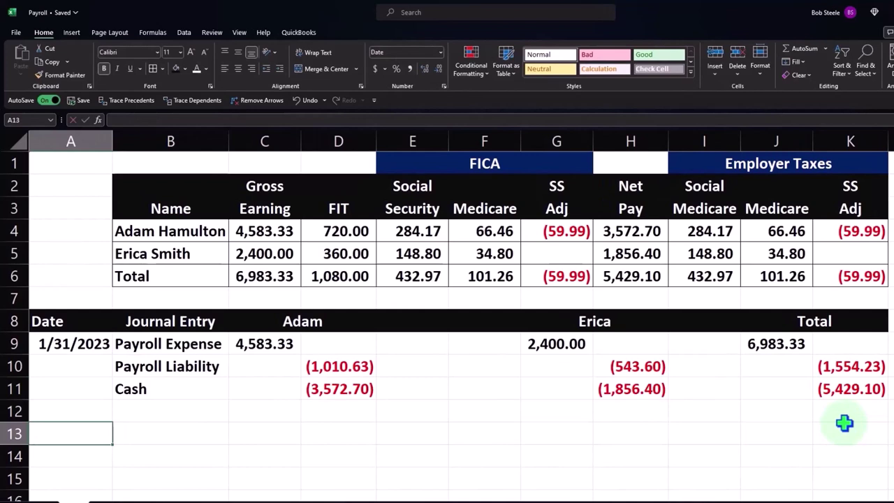
type("1/31/2")
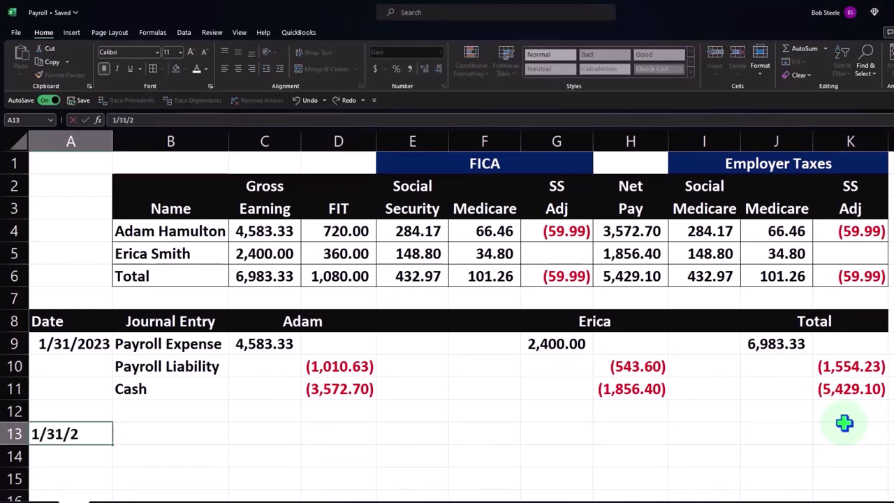
type("023")
key("Tab")
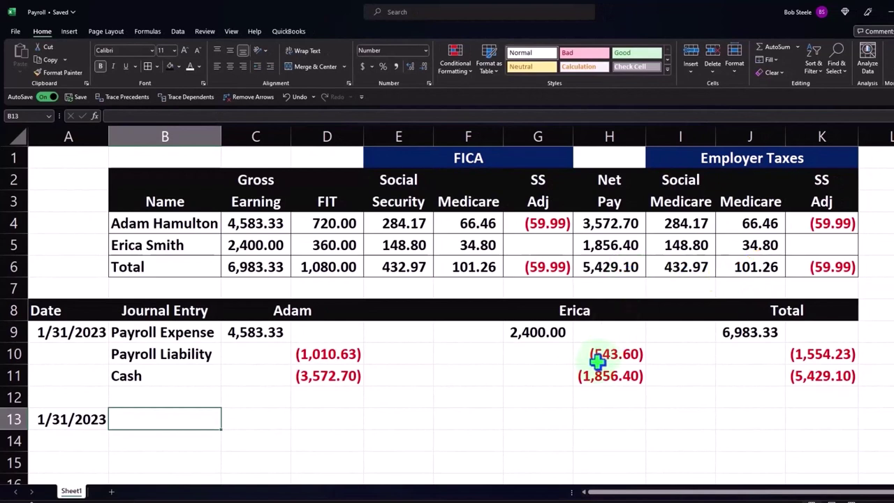
type("Payro")
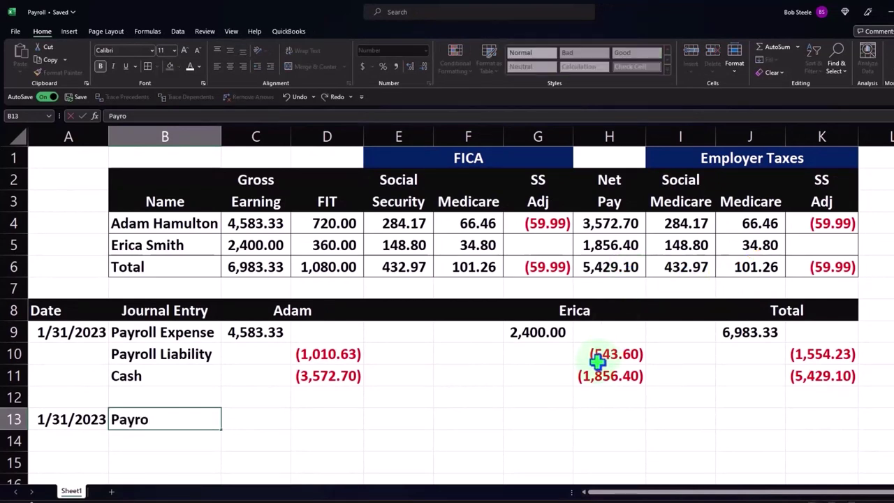
type("ll taxes")
key("Tab")
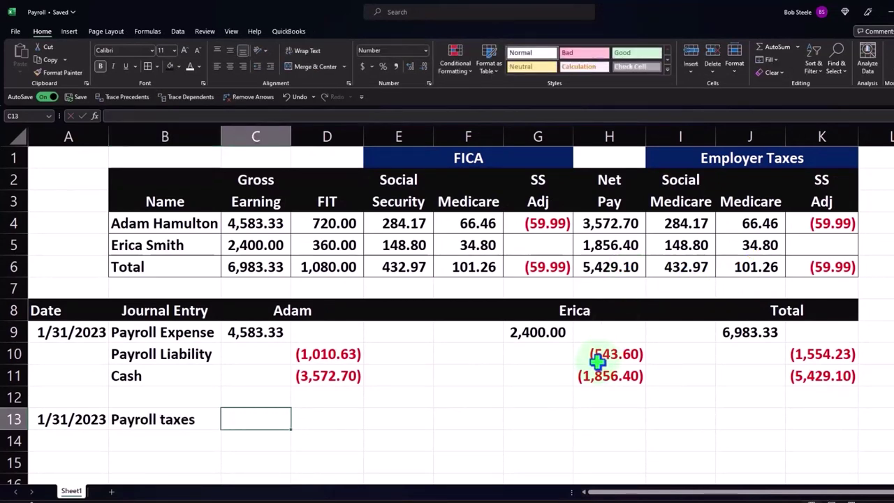
Step: Sum the employer tax totals in C13, giving Payroll taxes of 474.23
type("=sum(")
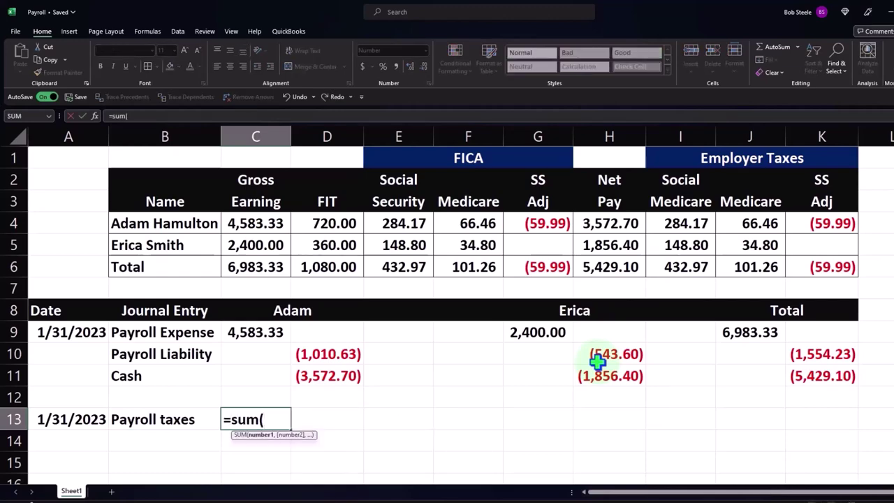
key("Right")
key("Right")
key("Right")
key("Right")
key("Right")
key("Right")
key("Up")
key("Up")
key("Up")
key("Up")
key("Up")
key("Up")
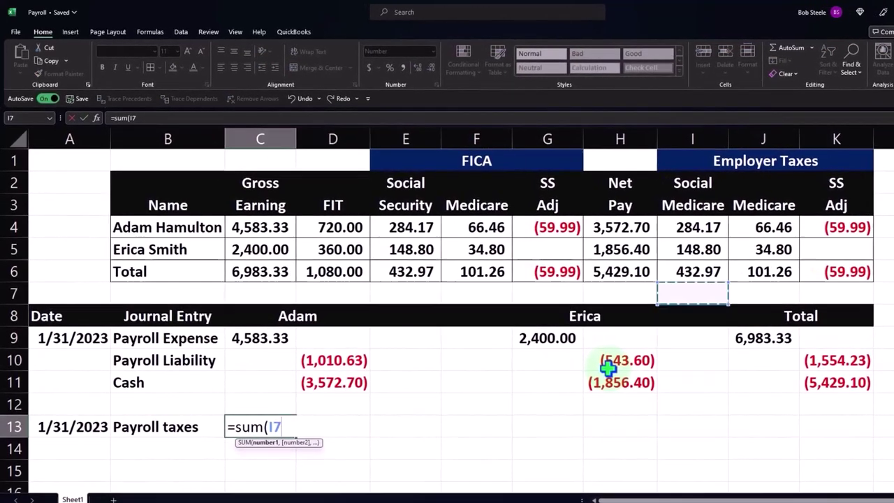
key("Up")
key("shift+Right")
key("shift+Right")
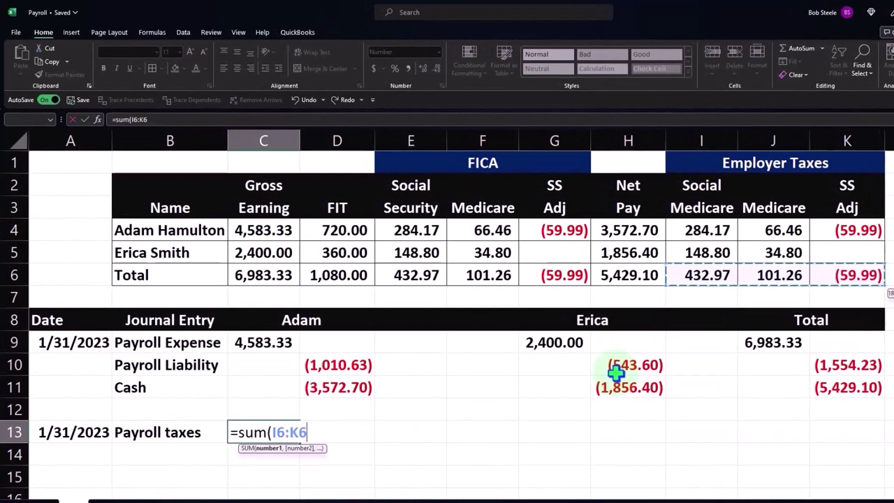
key("Return")
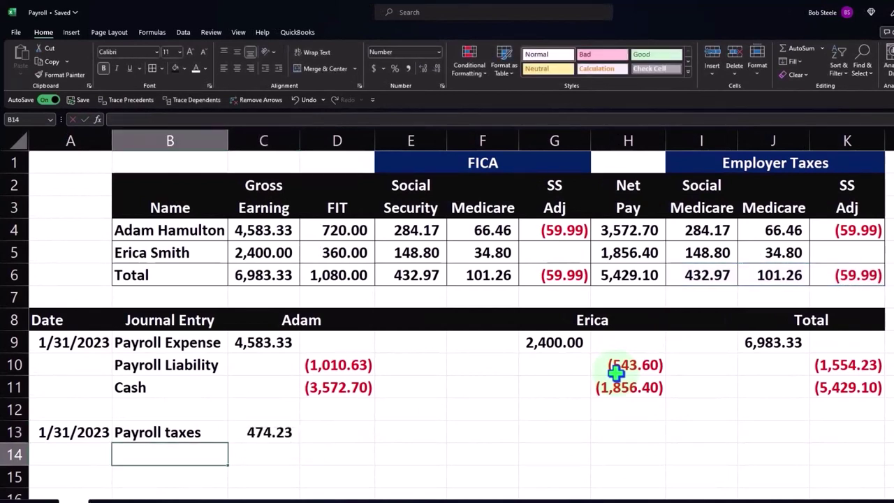
Step: Add a Payroll Liability line in B14 by referencing the first entry's label
type("+")
key("Up")
key("Up")
key("Up")
key("Up")
key("Tab")
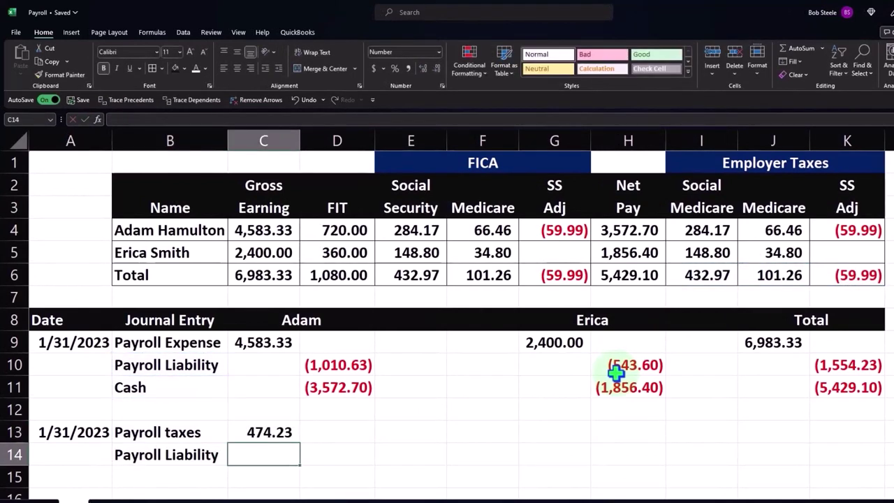
key("Up")
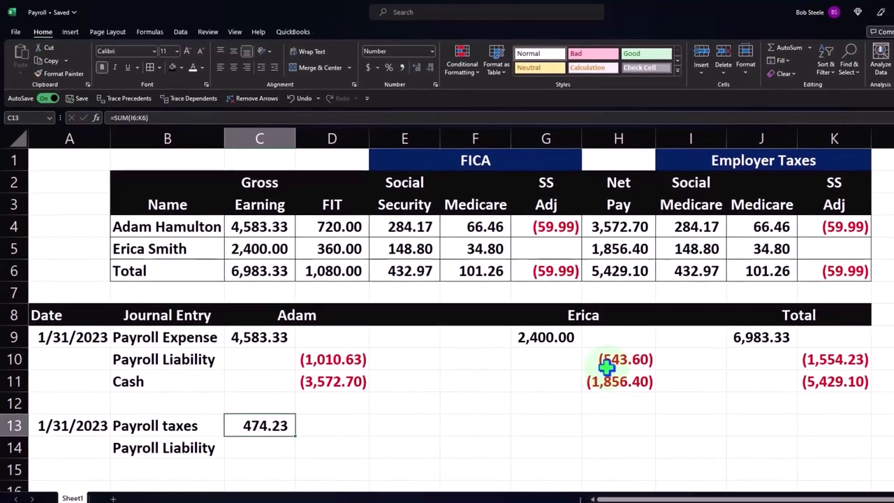
Step: Enter a SUM of the employer tax totals in J13 so Payroll taxes totals 474.23
key("Delete")
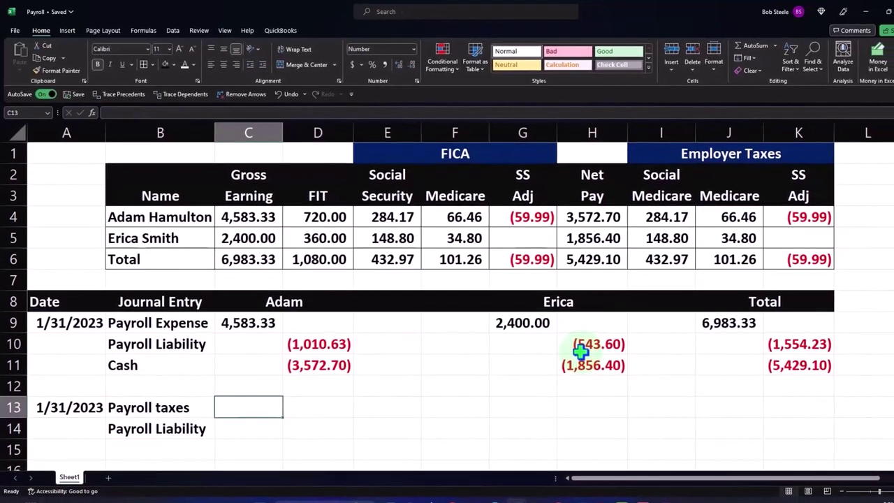
key("Right")
key("Right")
key("Right")
key("Right")
key("Right")
key("Right")
key("Right")
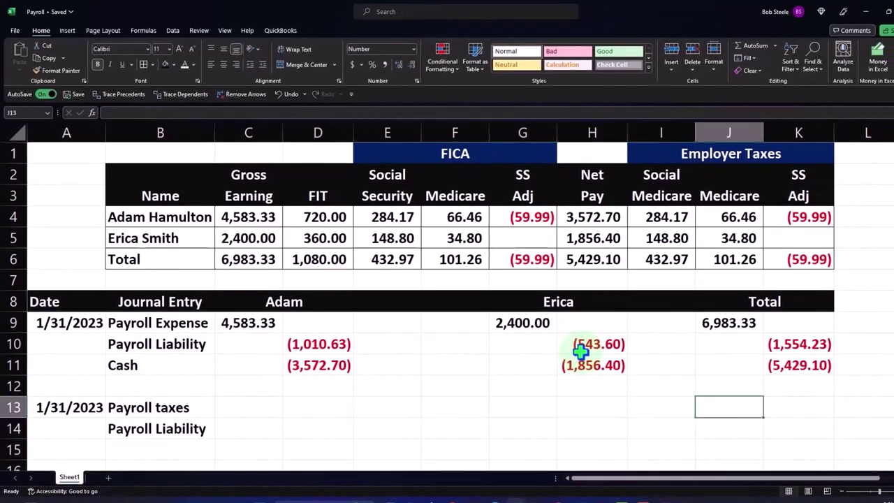
type("=sum(")
key("Up")
key("Up")
key("Up")
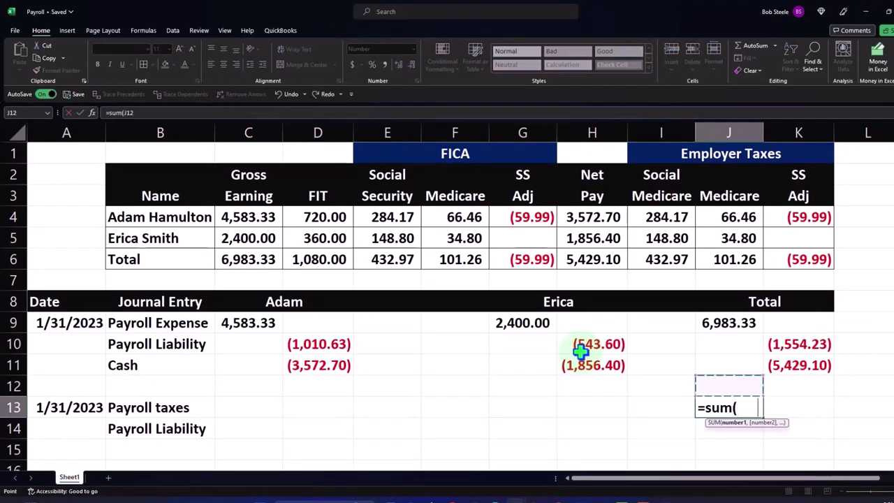
key("Up")
key("Up")
key("Up")
key("Up")
key("Left")
key("shift+Right")
key("shift+Right")
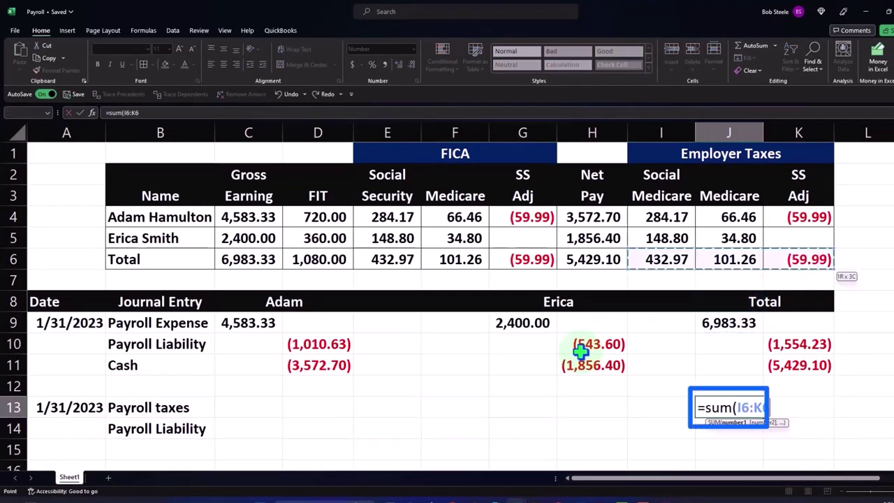
key("Return")
Step: Credit the Payroll Liability line with =-J13, showing (474.23) in K14
left_click(823, 431)
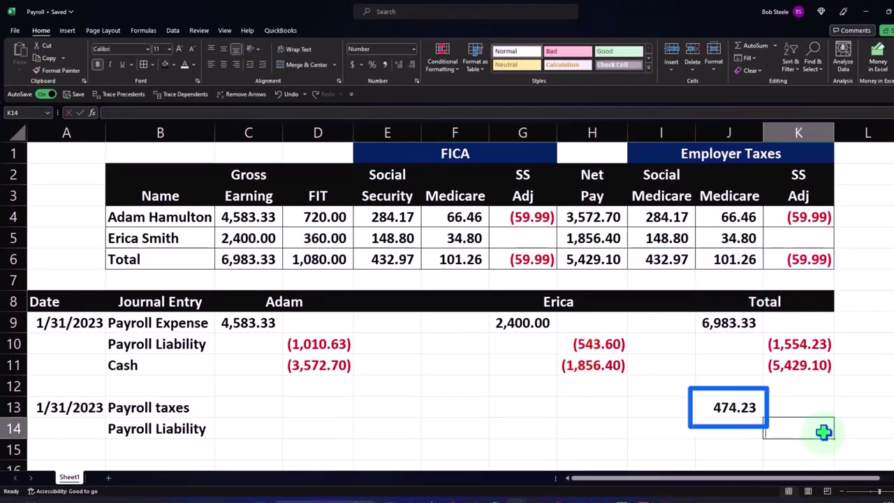
type("=-J13")
key("Return")
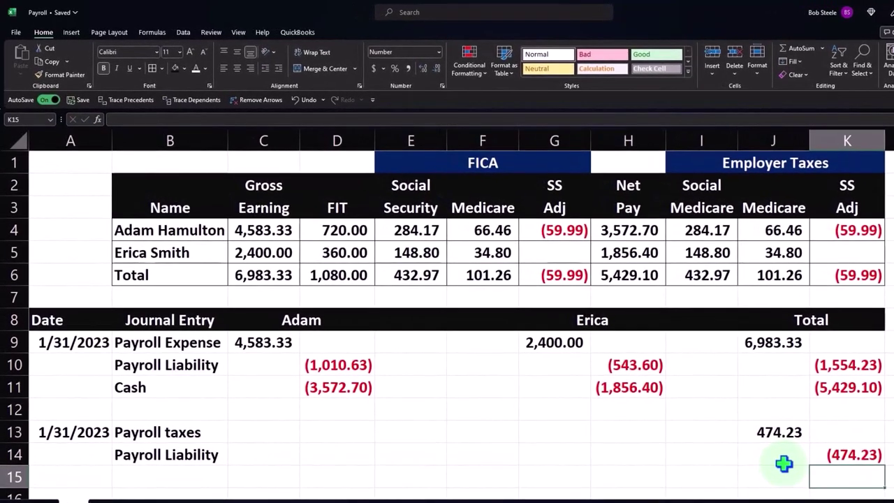
left_click(222, 463)
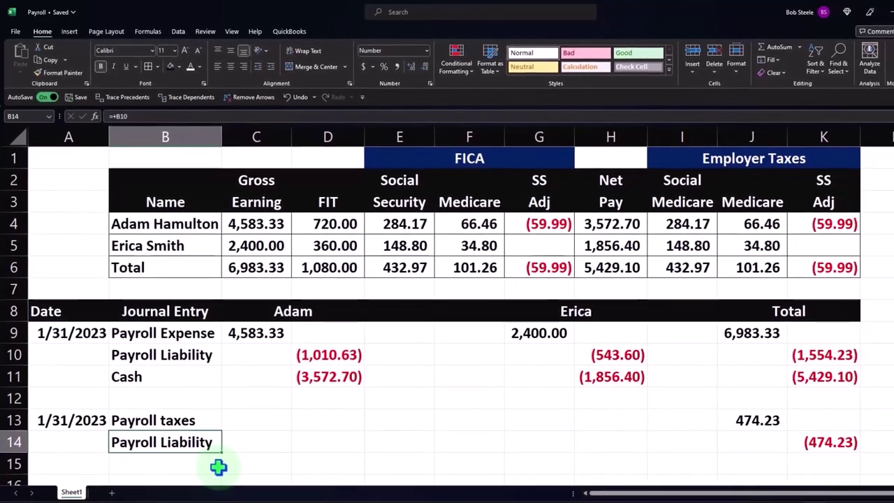
left_click(764, 340)
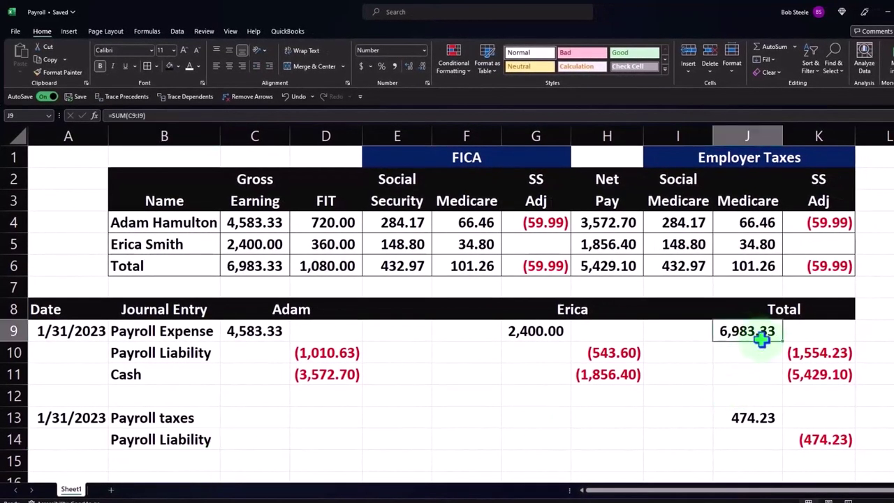
left_click_drag(761, 339, 788, 363)
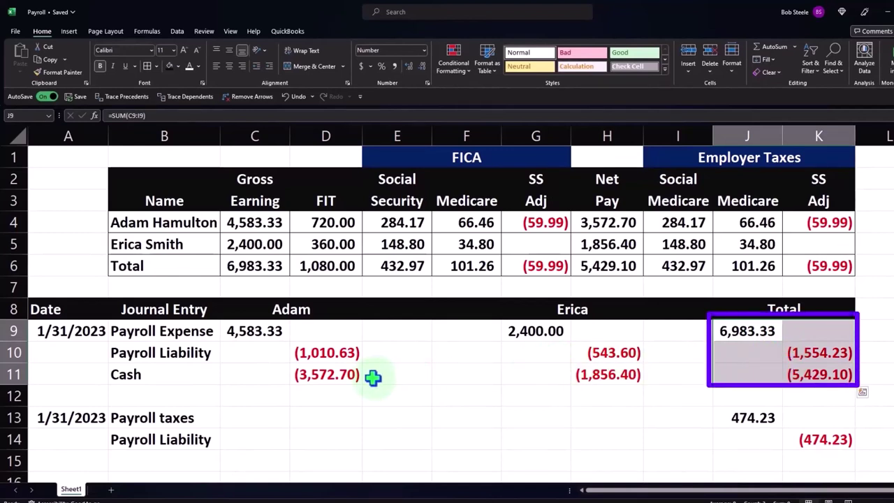
left_click_drag(259, 334, 588, 374)
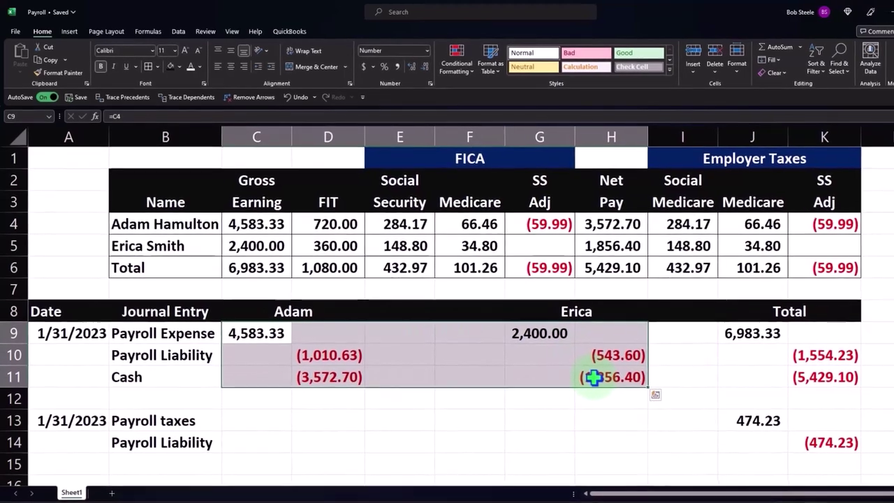
left_click_drag(773, 433, 822, 451)
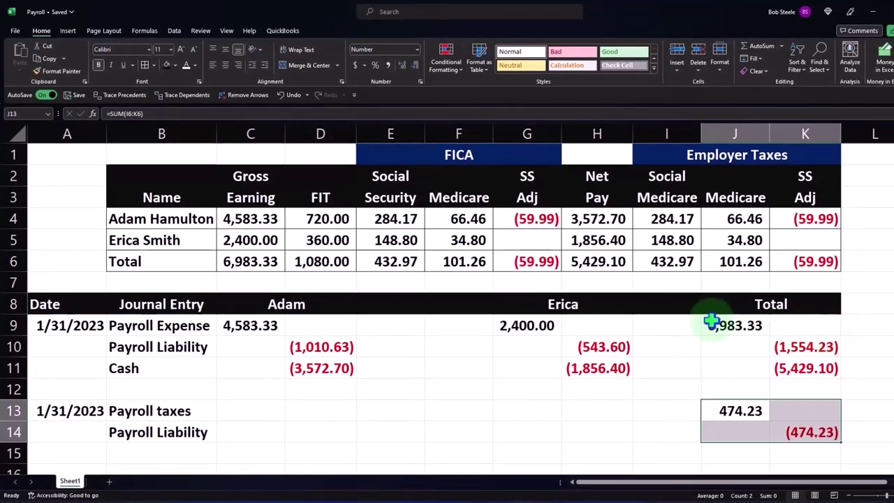
left_click(598, 241)
left_click(599, 222)
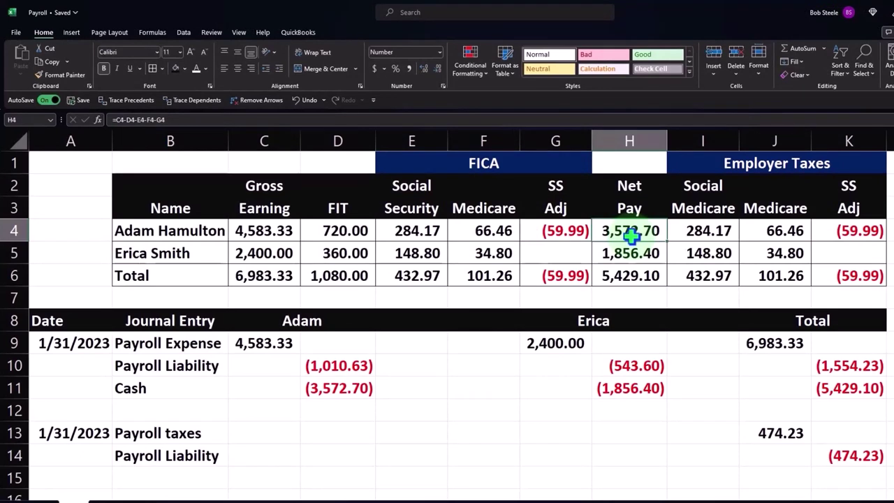
left_click(357, 366)
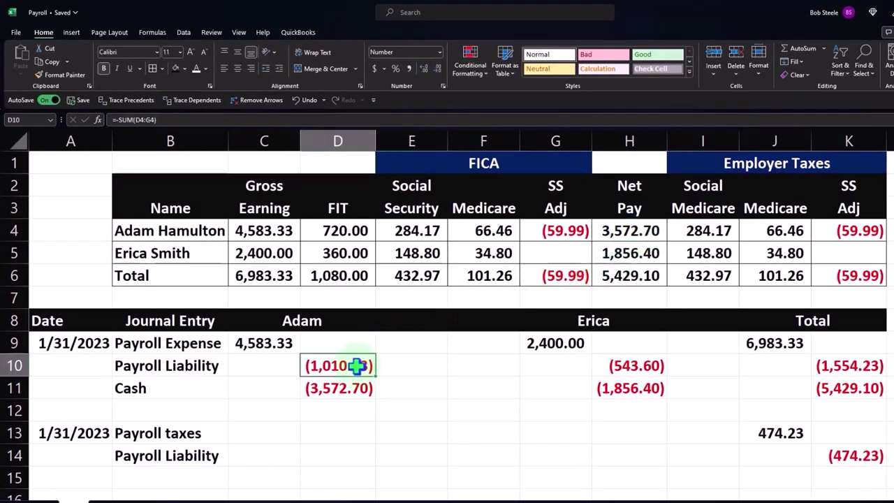
left_click(356, 365)
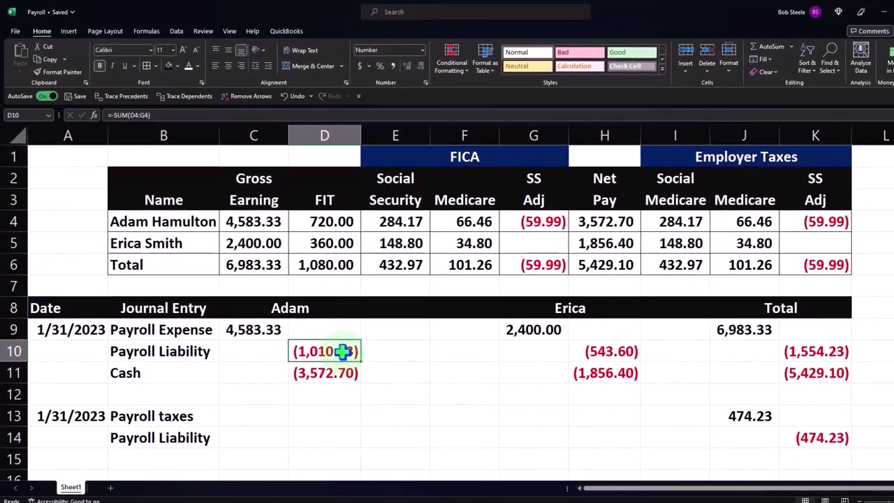
left_click(412, 266)
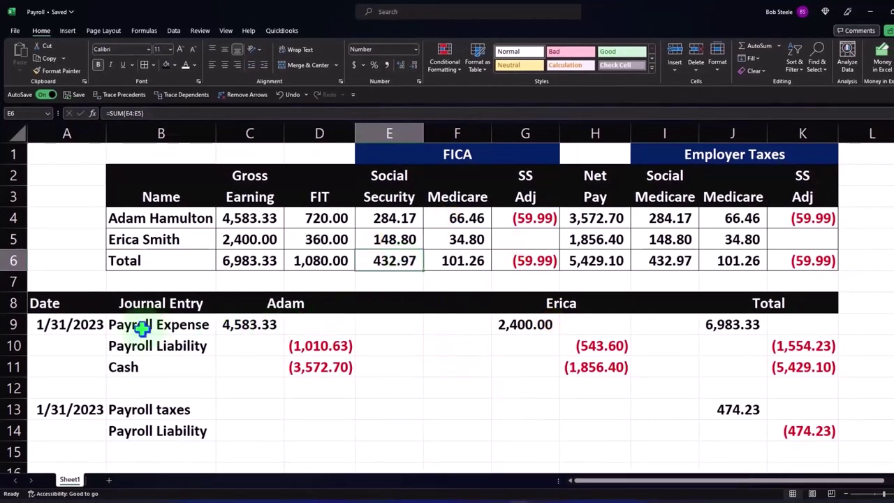
left_click_drag(82, 322, 817, 426)
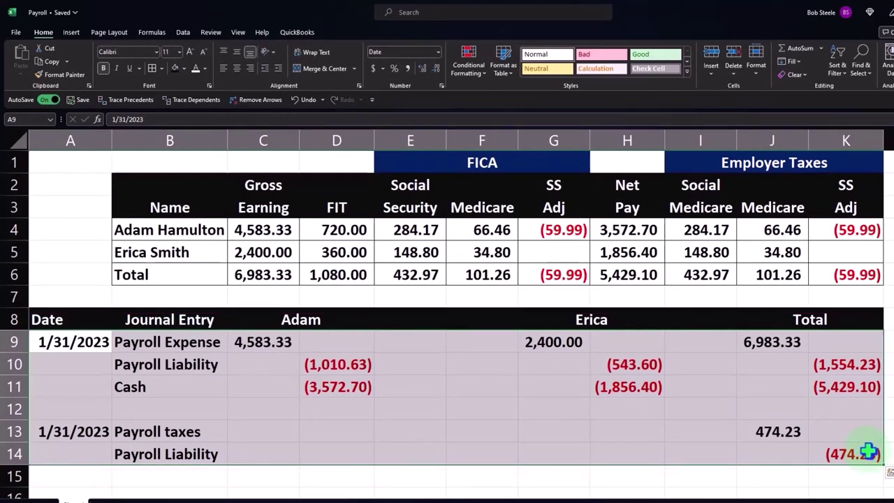
Step: Apply All Borders to both employees' entries and the payroll taxes entry
left_click(152, 68)
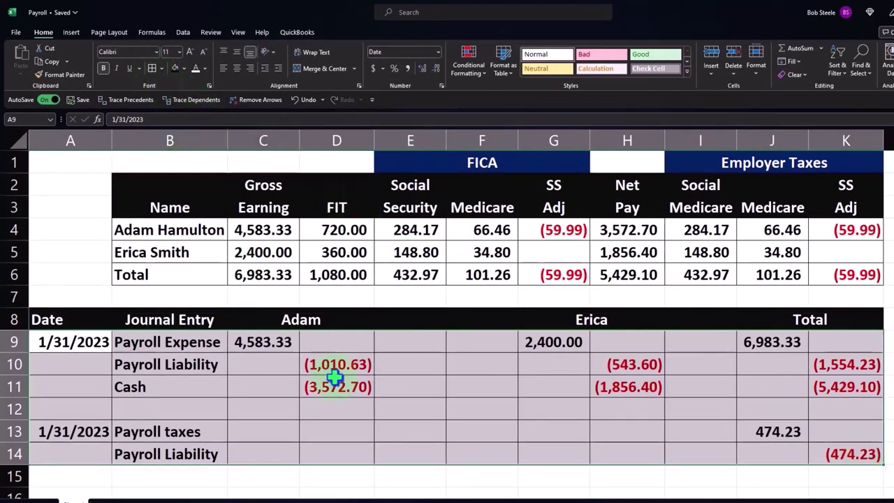
left_click_drag(199, 343, 335, 386)
left_click_drag(568, 341, 624, 385)
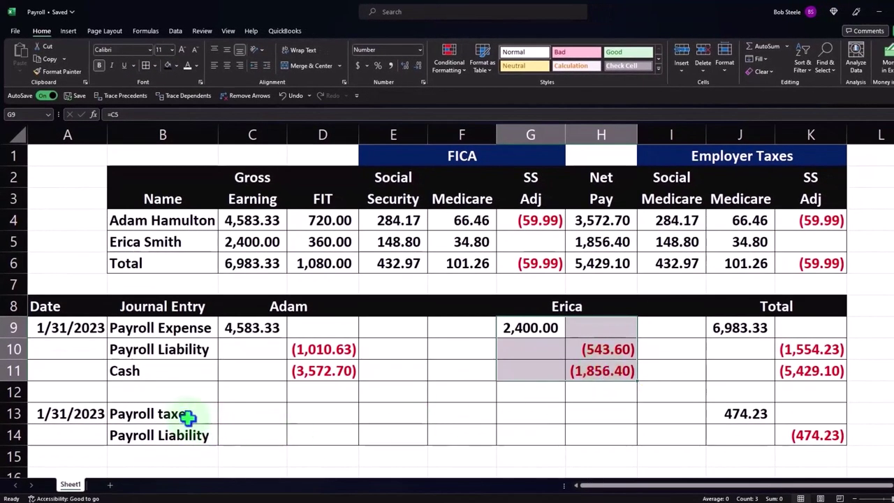
left_click_drag(183, 415, 784, 425)
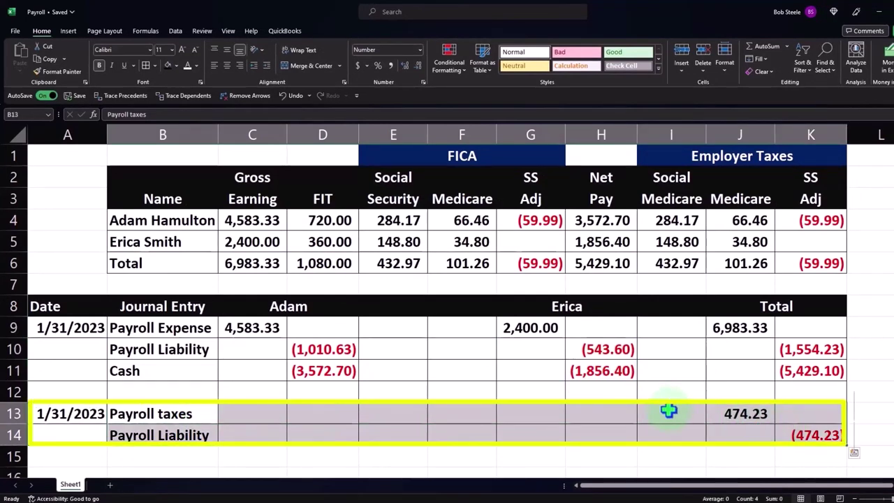
Step: Deselect the journal and switch to the Xero dashboard in Chrome
left_click(531, 391)
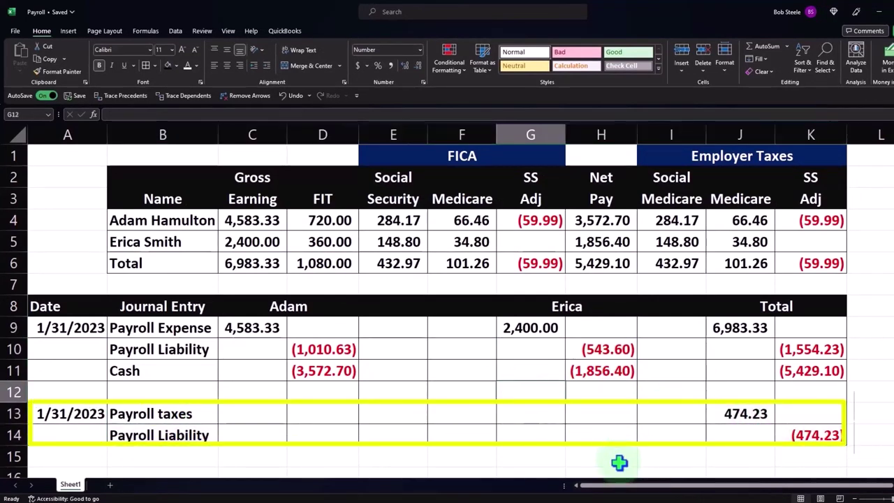
mouse_move(542, 493)
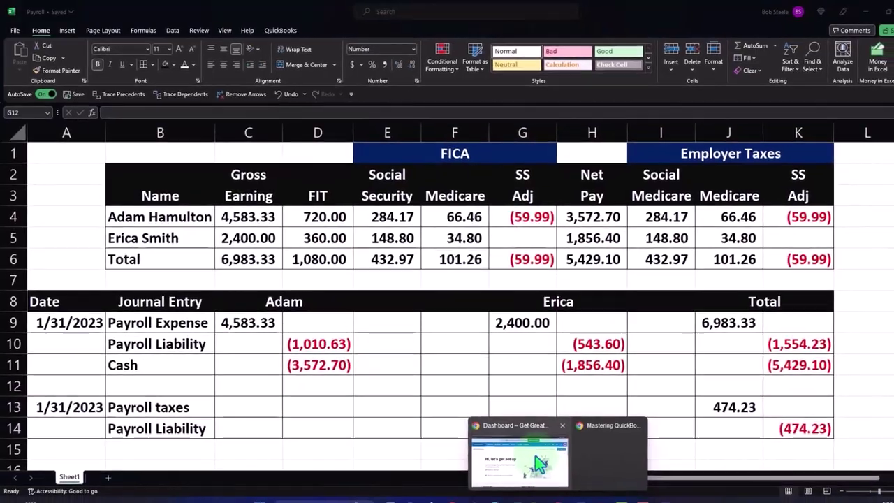
left_click(517, 451)
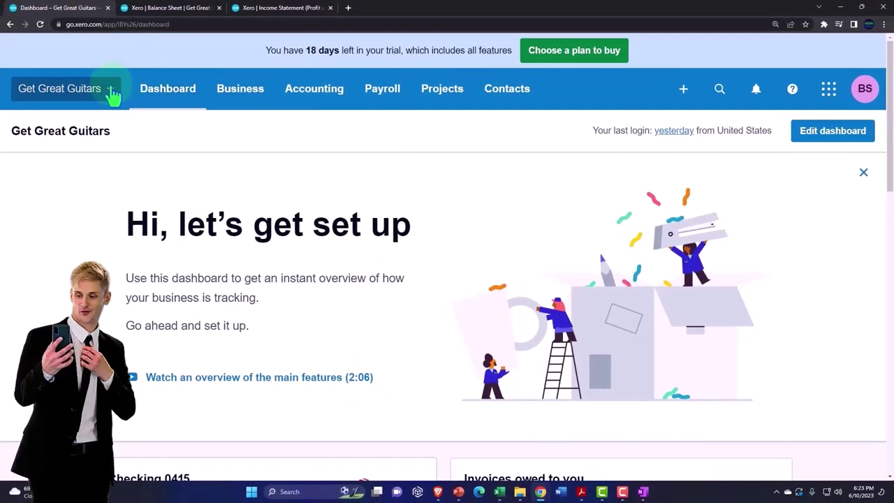
Step: Create a new Spend Money transaction from Xero's + menu
left_click(683, 89)
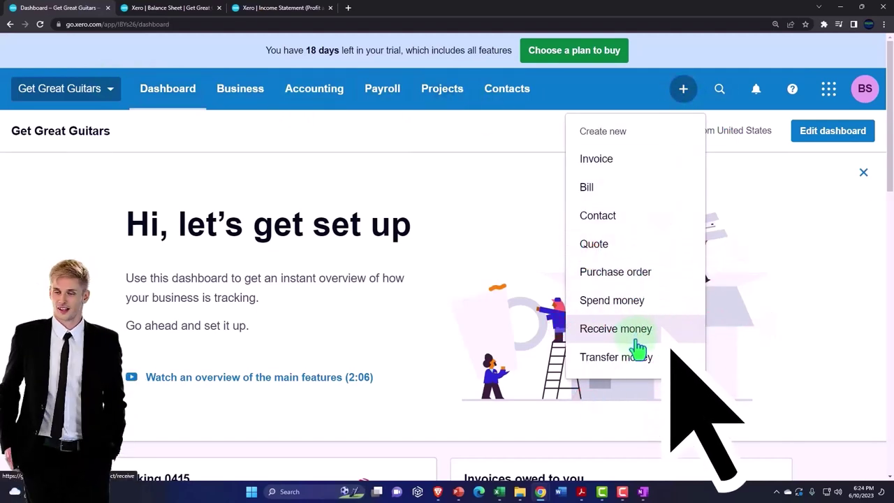
left_click(621, 306)
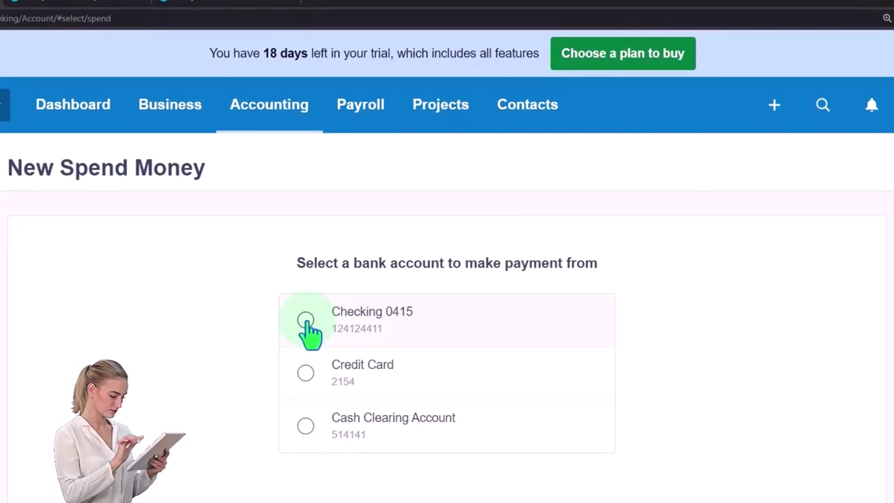
Step: Pay from Checking 0415 and add the employee's name as a new contact payee
left_click(305, 320)
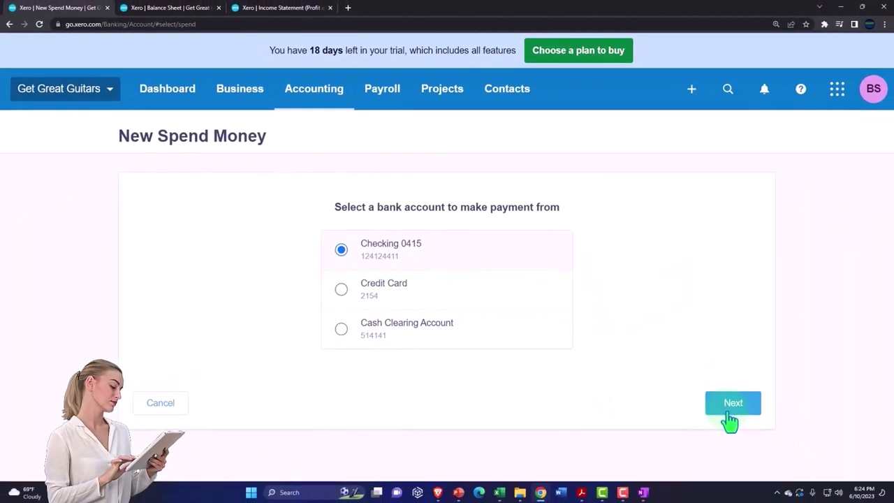
left_click(729, 405)
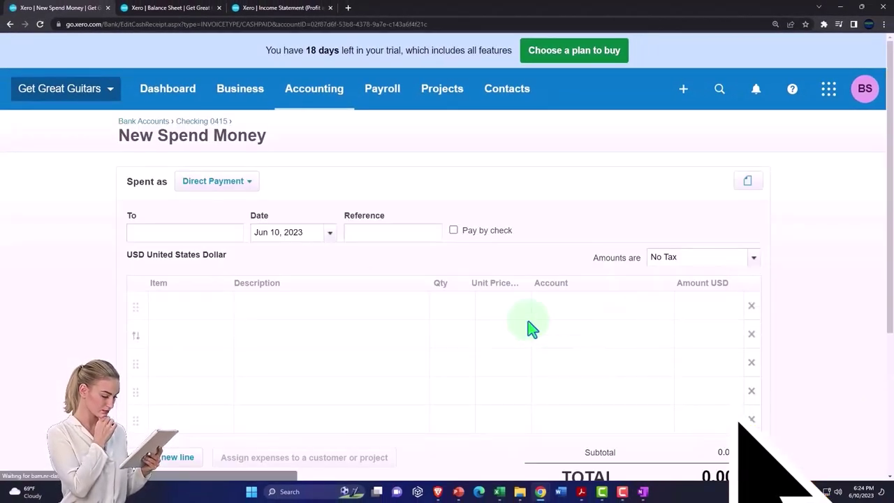
left_click(131, 232)
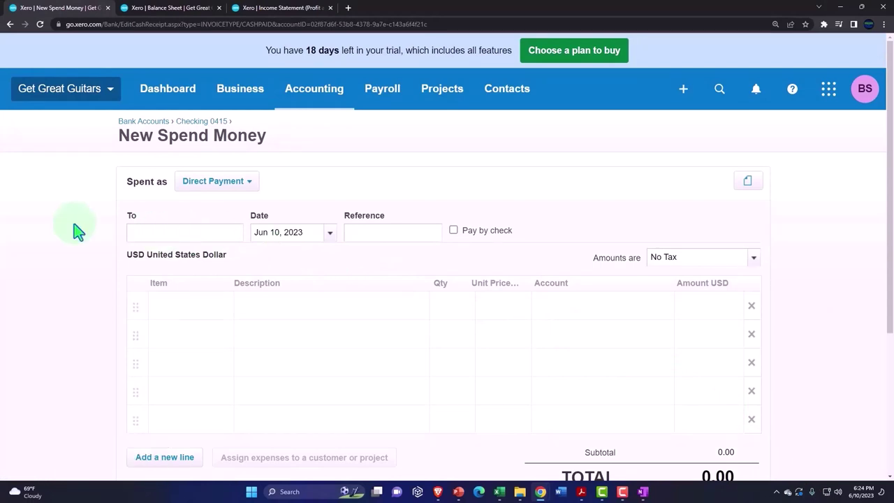
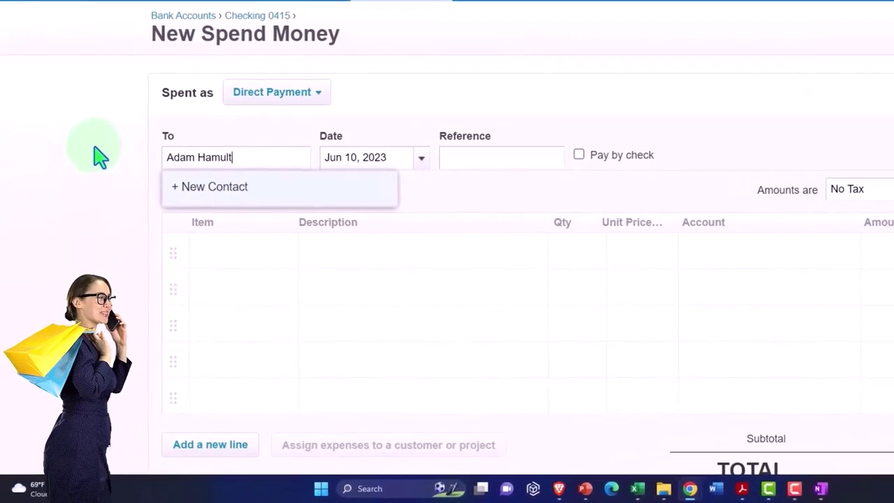
left_click(218, 192)
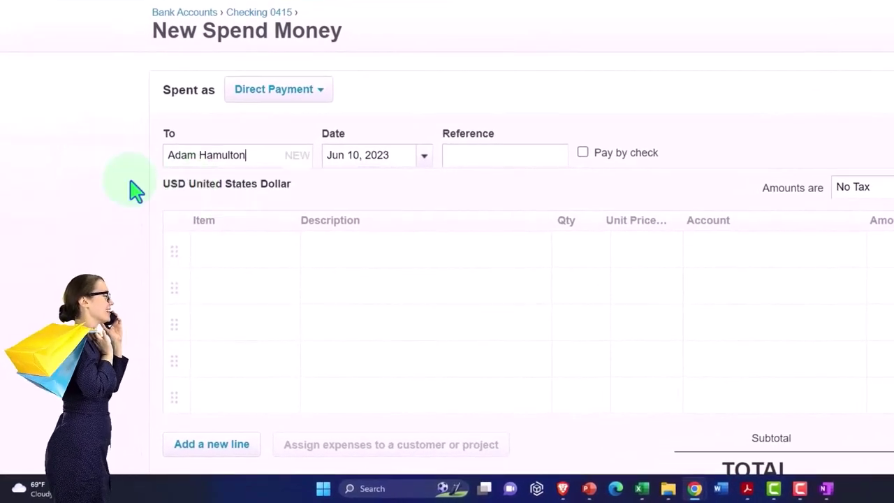
key("Tab")
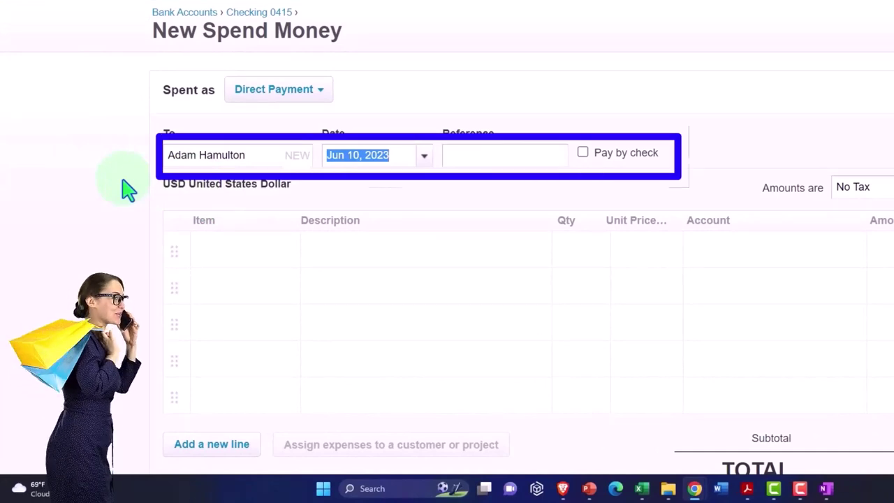
left_click(424, 157)
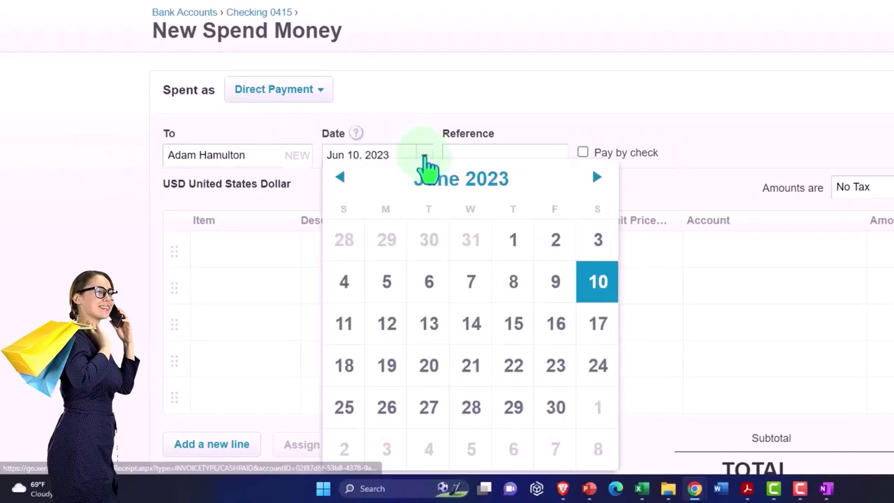